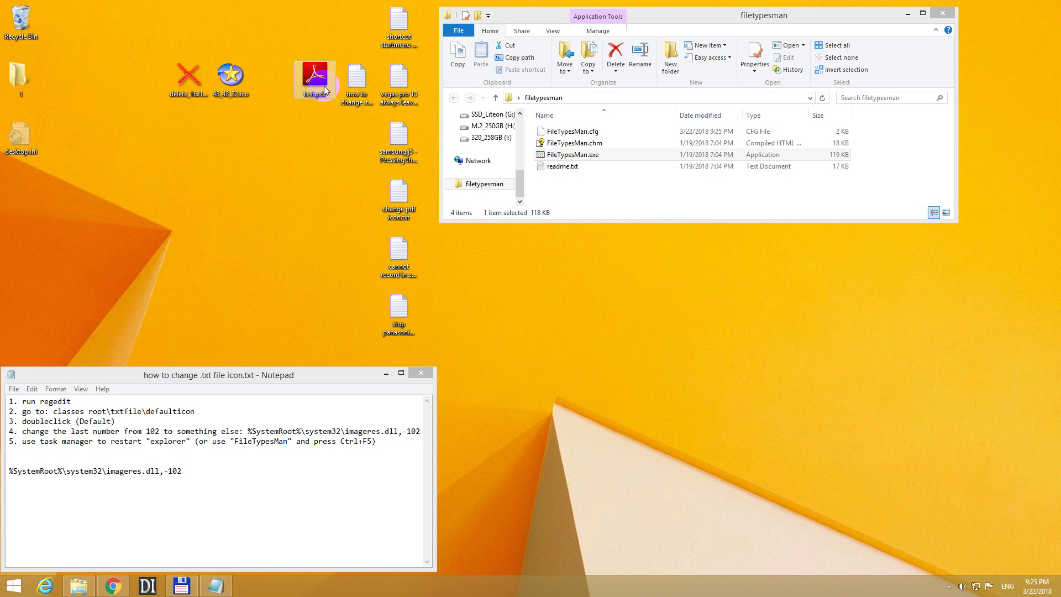
Step: Launch Registry Editor by running regedit from the Run dialog on the Start quick menu
left_click(313, 122)
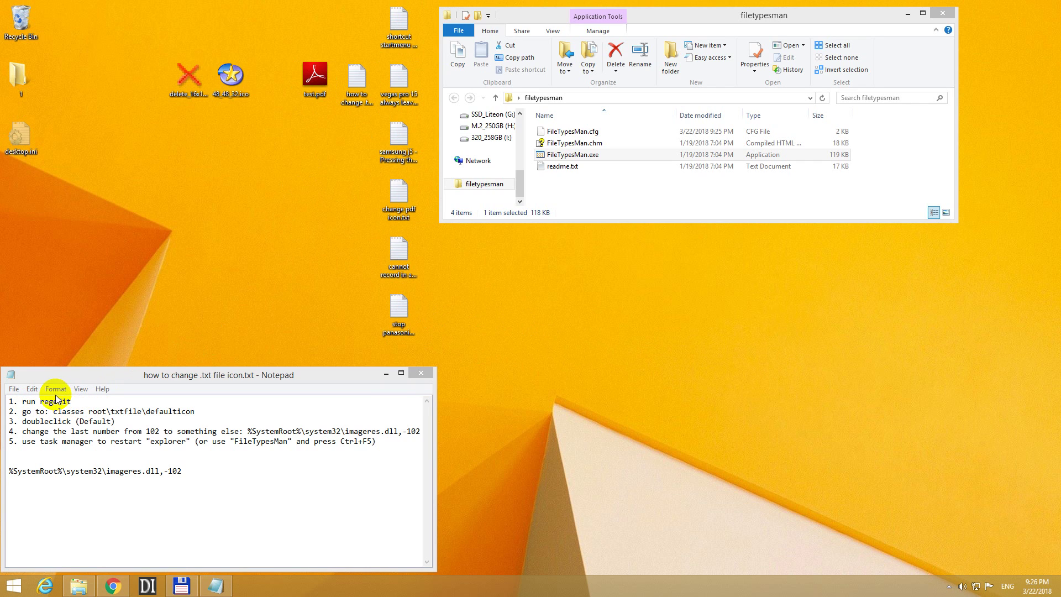
right_click(13, 584)
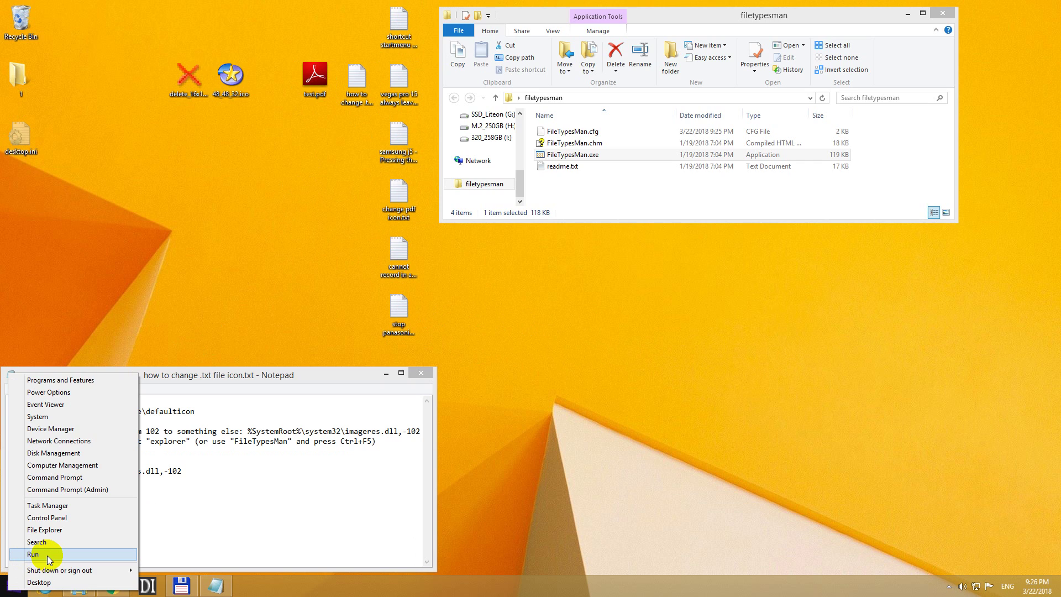
left_click(33, 554)
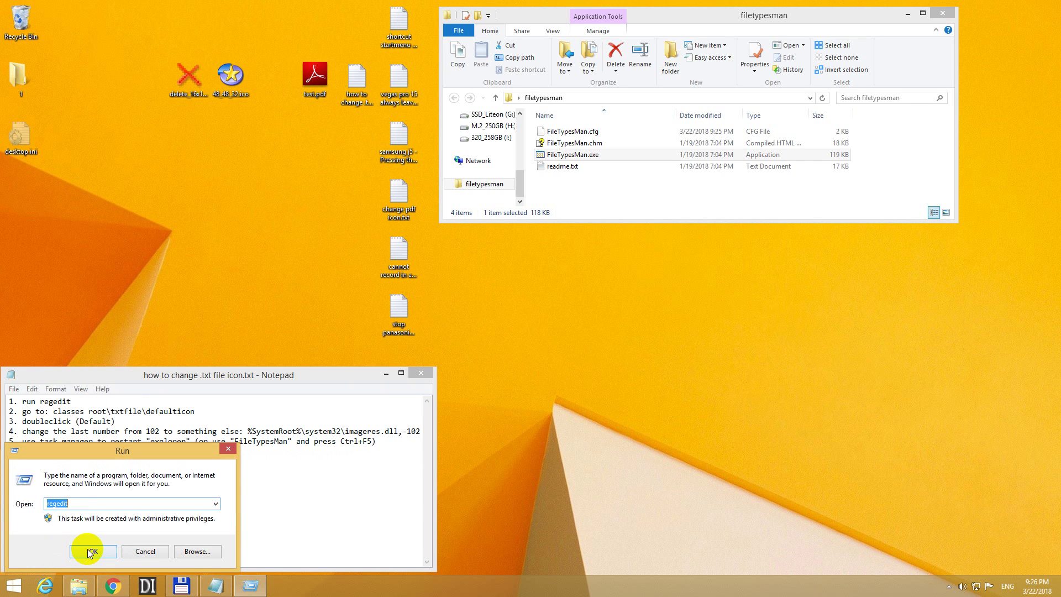
left_click(83, 504)
left_click_drag(82, 504, 41, 504)
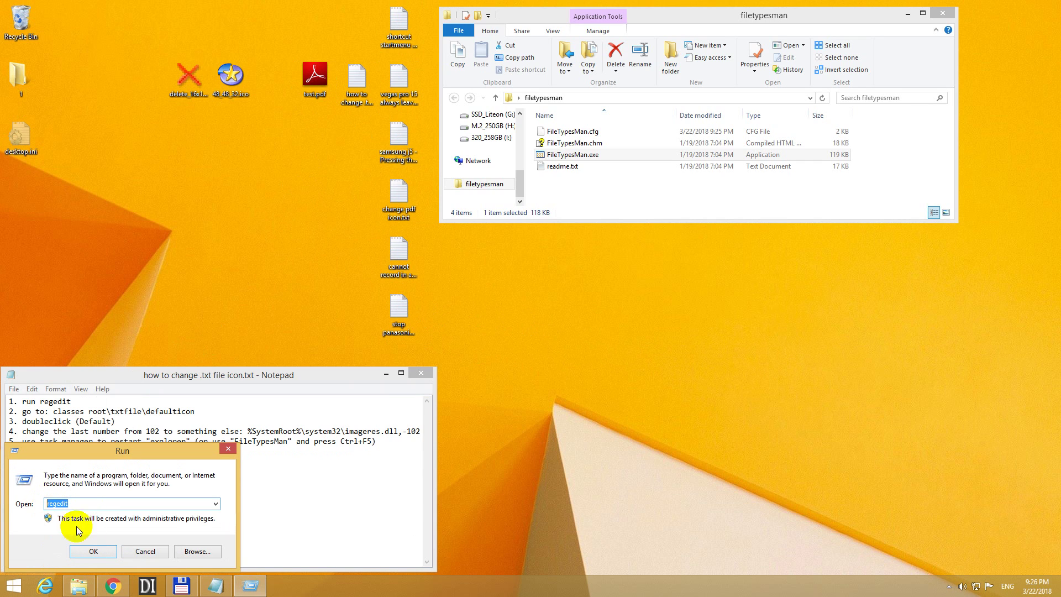
left_click(93, 551)
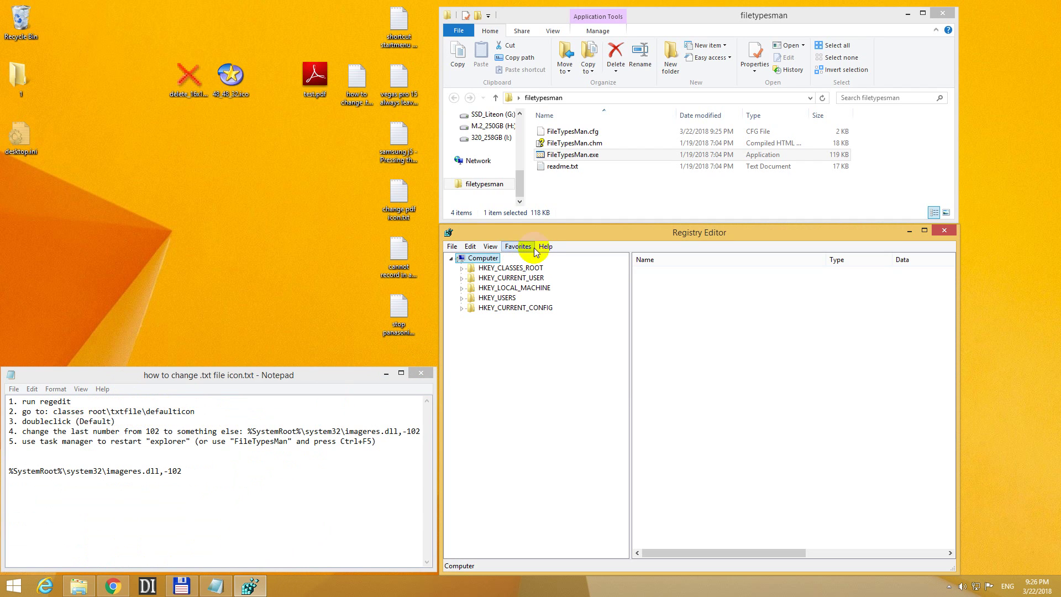
Step: Navigate to HKEY_CLASSES_ROOT\txtfile\DefaultIcon, typing txtfile to jump to the key
left_click(532, 269)
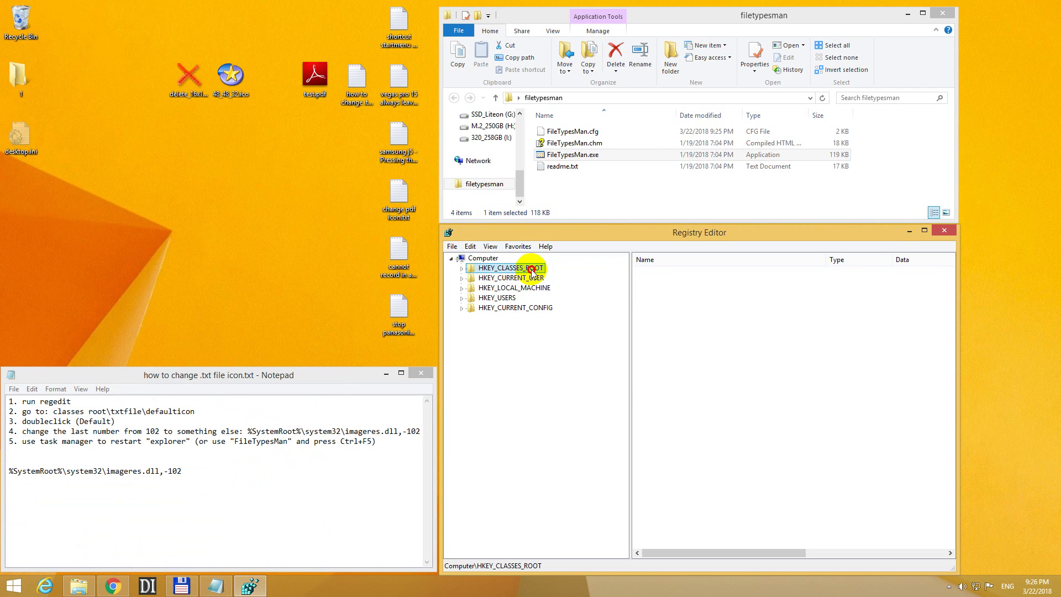
double_click(531, 269)
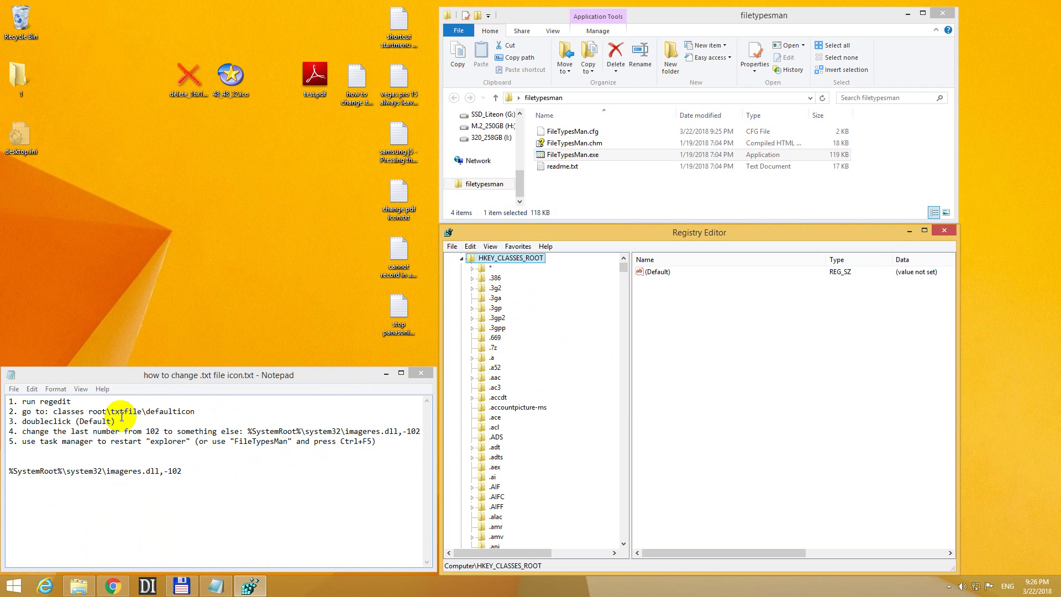
type("txtfile")
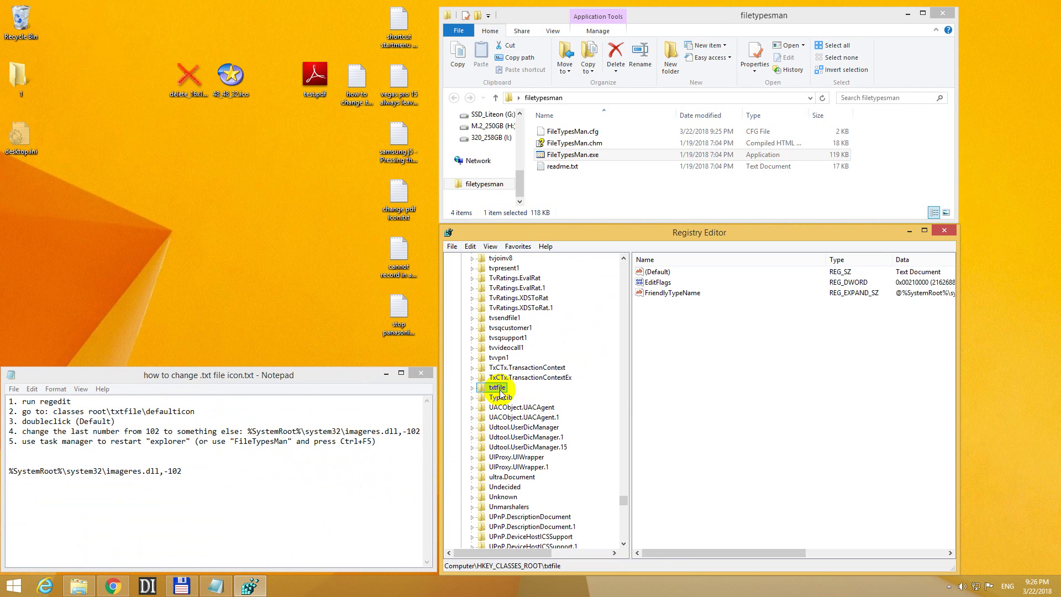
double_click(499, 390)
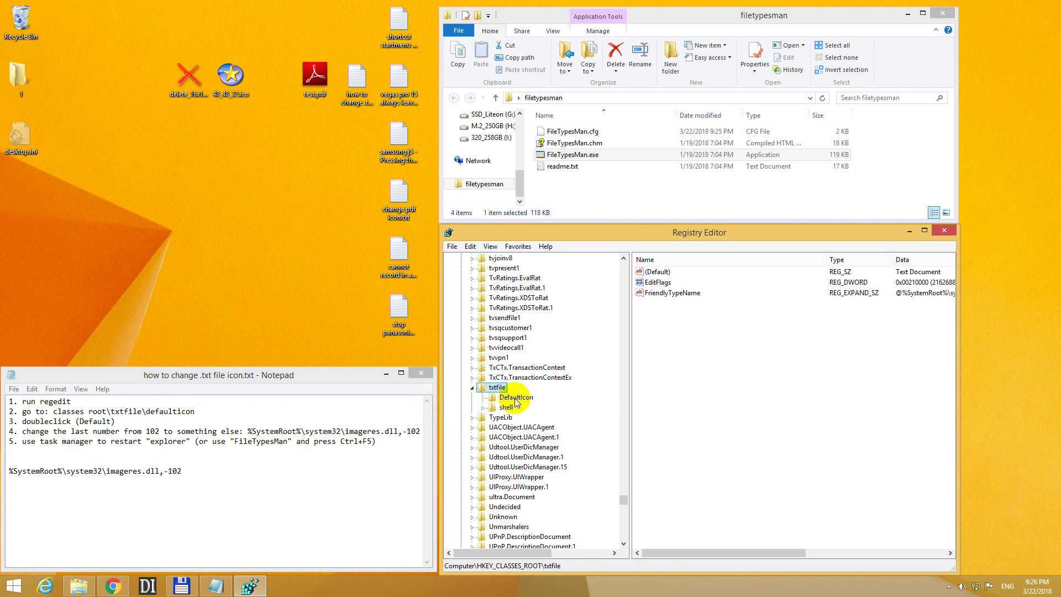
left_click(515, 398)
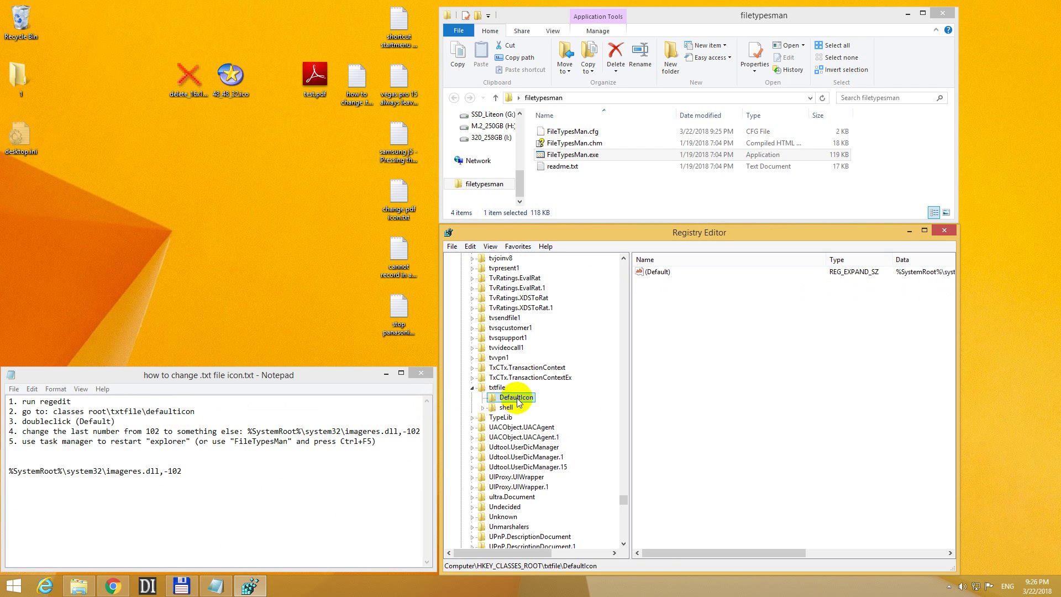
Step: Change the txtfile DefaultIcon (Default) data from imageres.dll,-102 to imageres.dll,-101
double_click(655, 273)
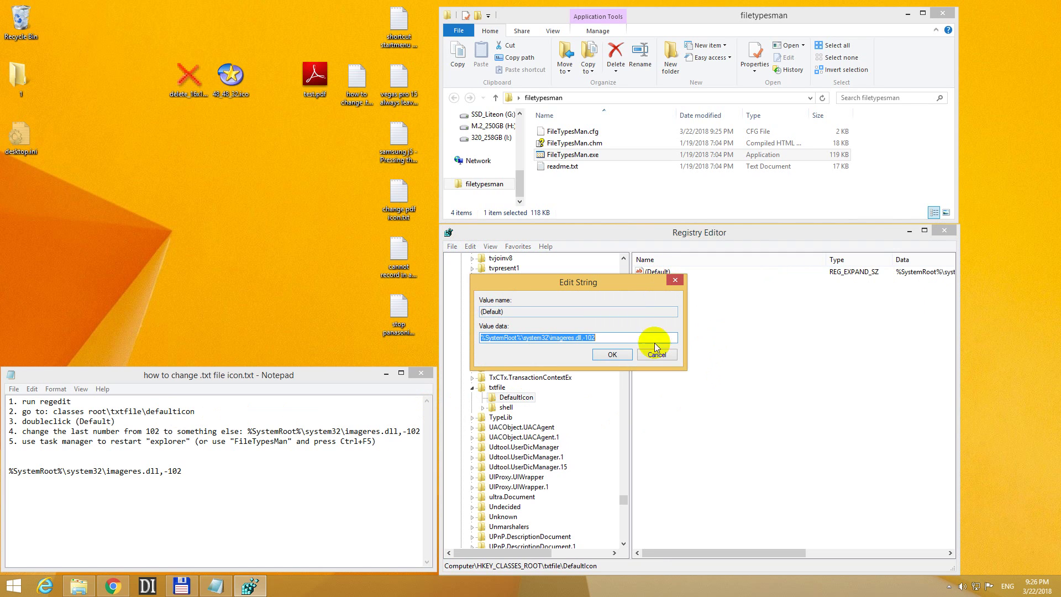
left_click(587, 338)
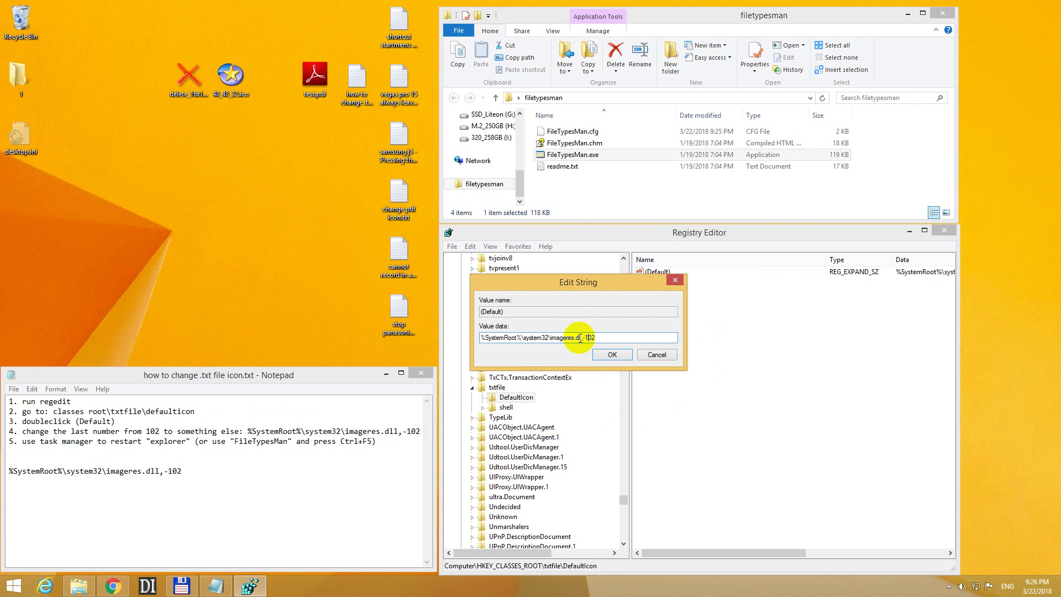
left_click_drag(586, 338, 604, 344)
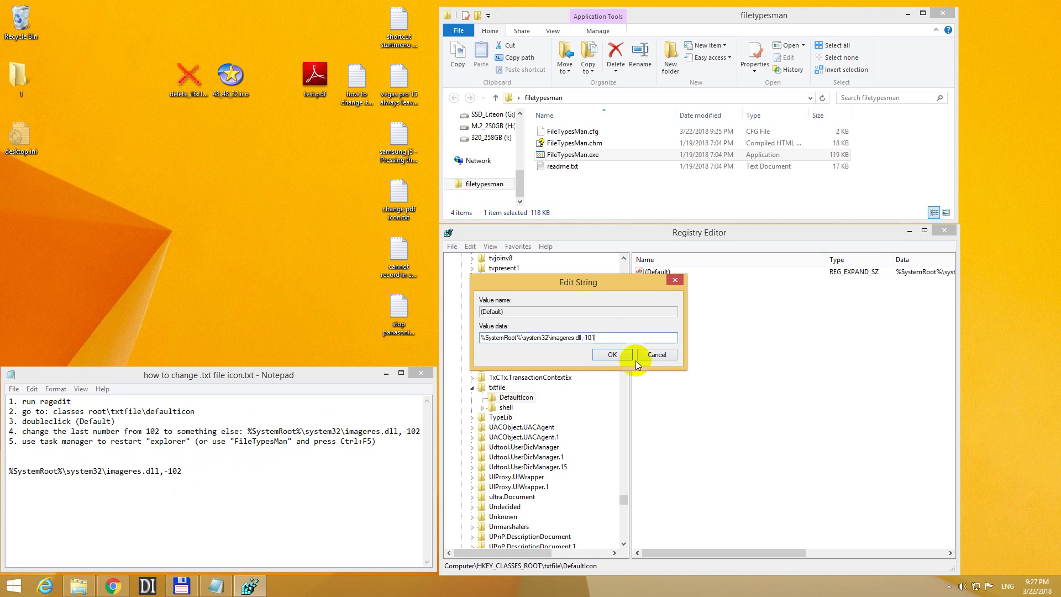
left_click(612, 355)
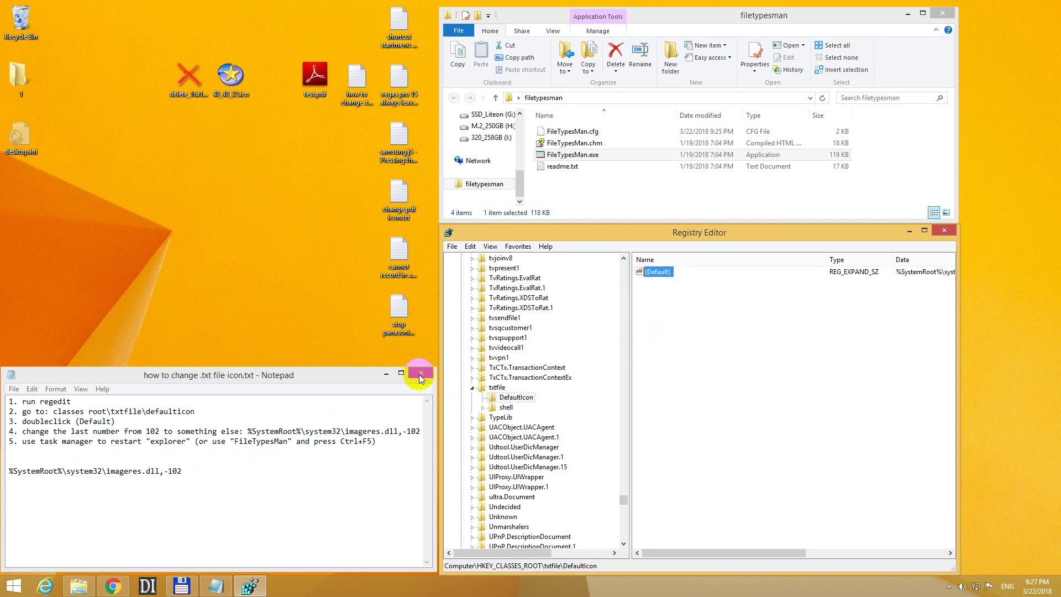
Step: Refresh the desktop from its shortcut menu and launch FileTypesMan.exe
right_click(192, 193)
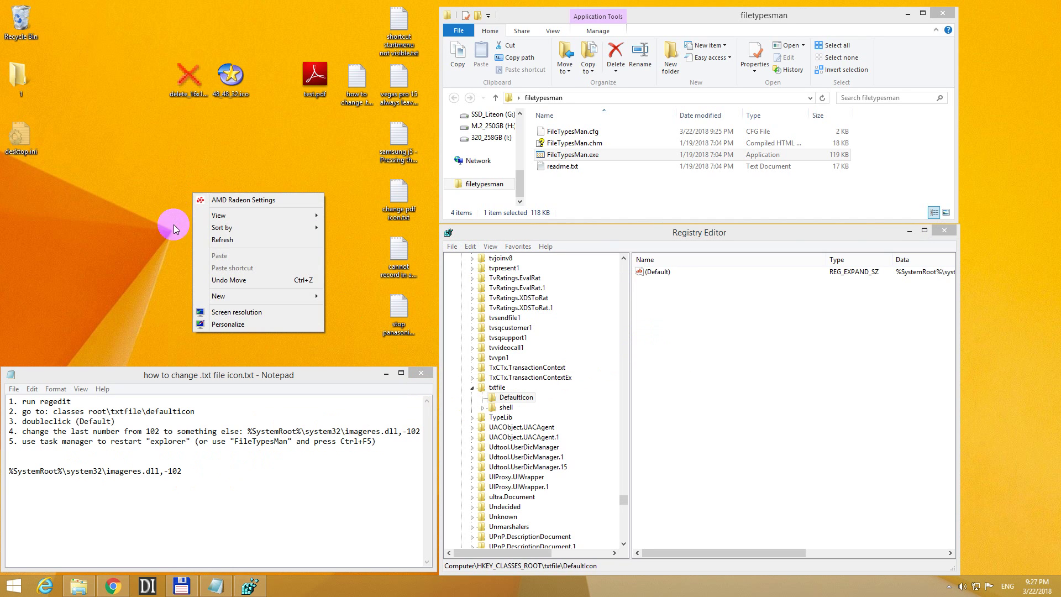
left_click(234, 240)
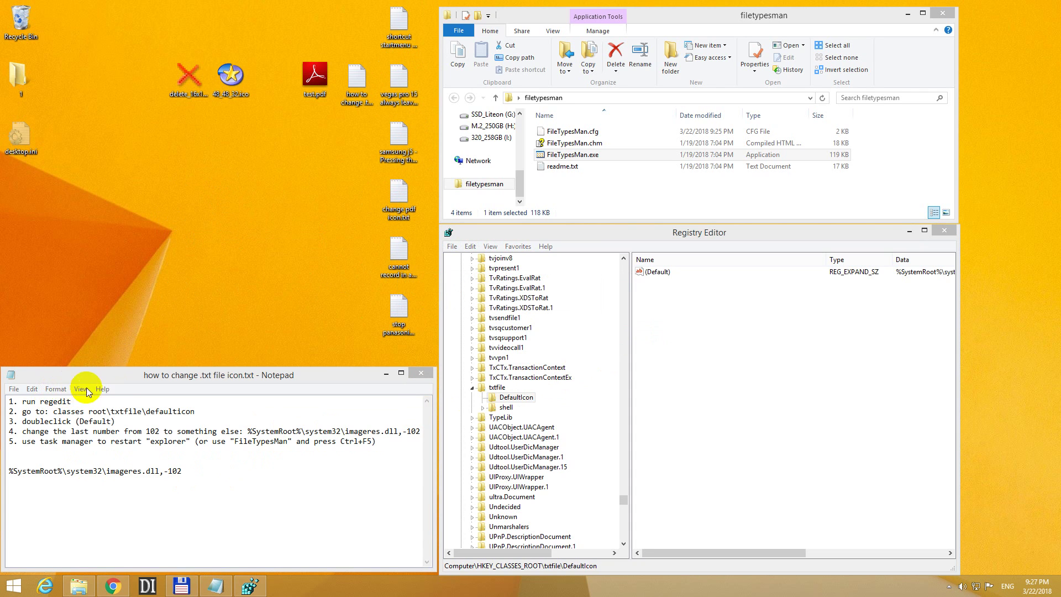
left_click(585, 157)
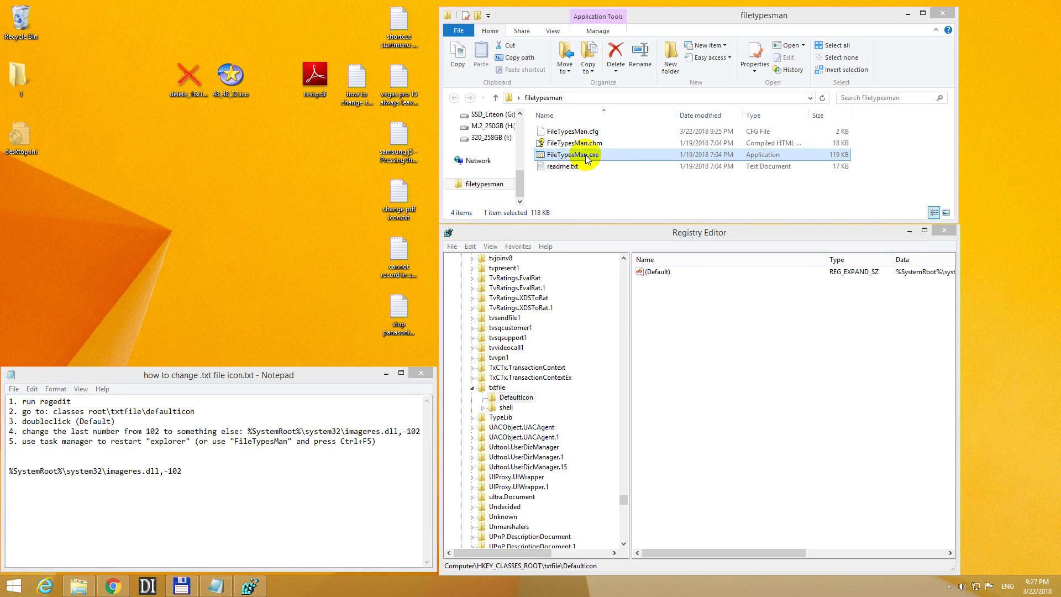
double_click(587, 158)
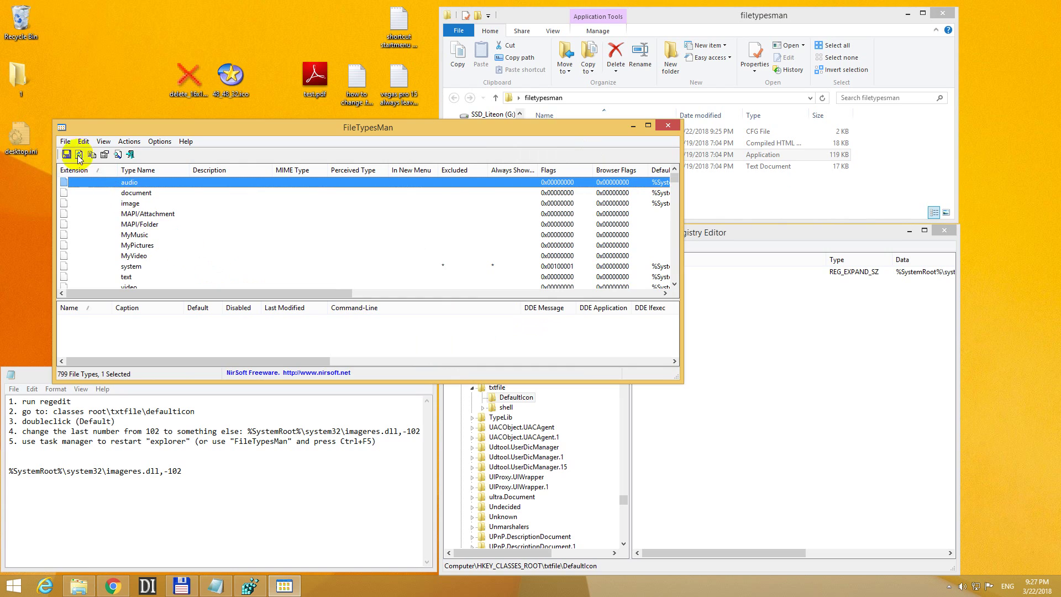
Step: Use FileTypesMan's Refresh Desktop Now so .txt files show the new -101 icon
left_click(65, 141)
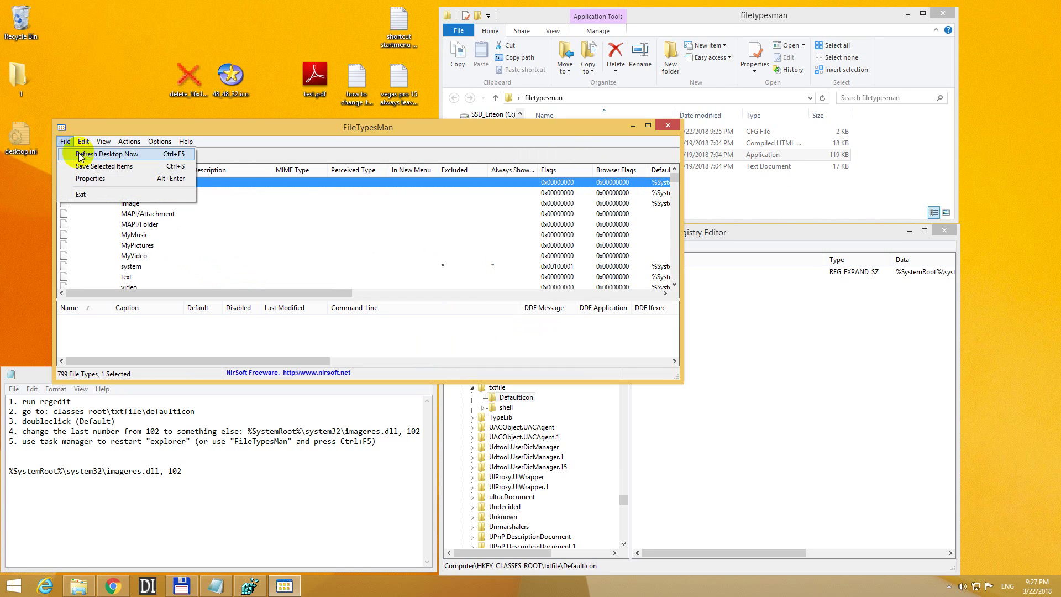
left_click(139, 154)
left_click_drag(166, 128, 558, 12)
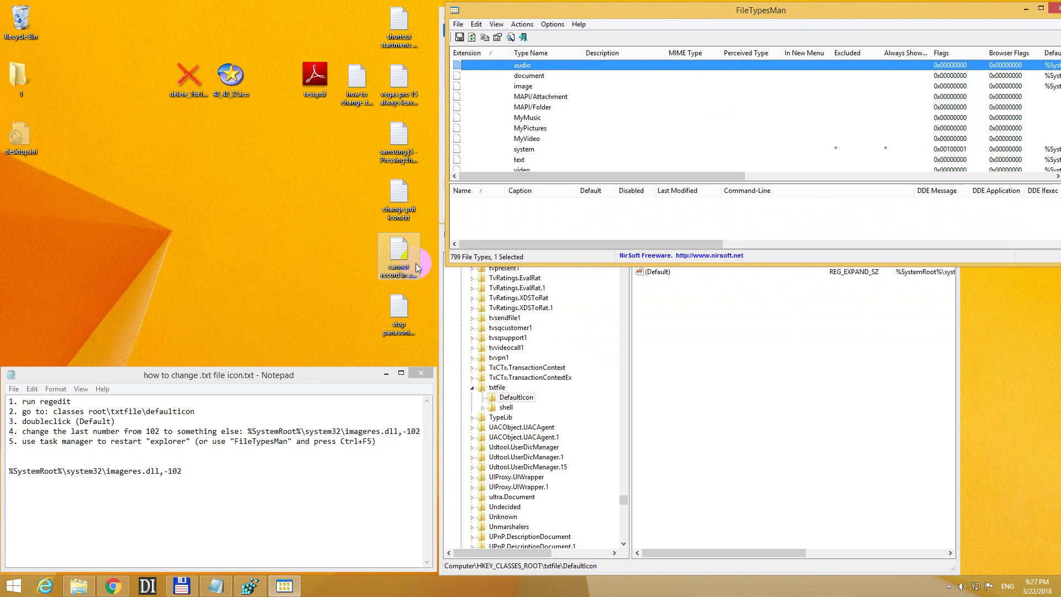
left_click(458, 25)
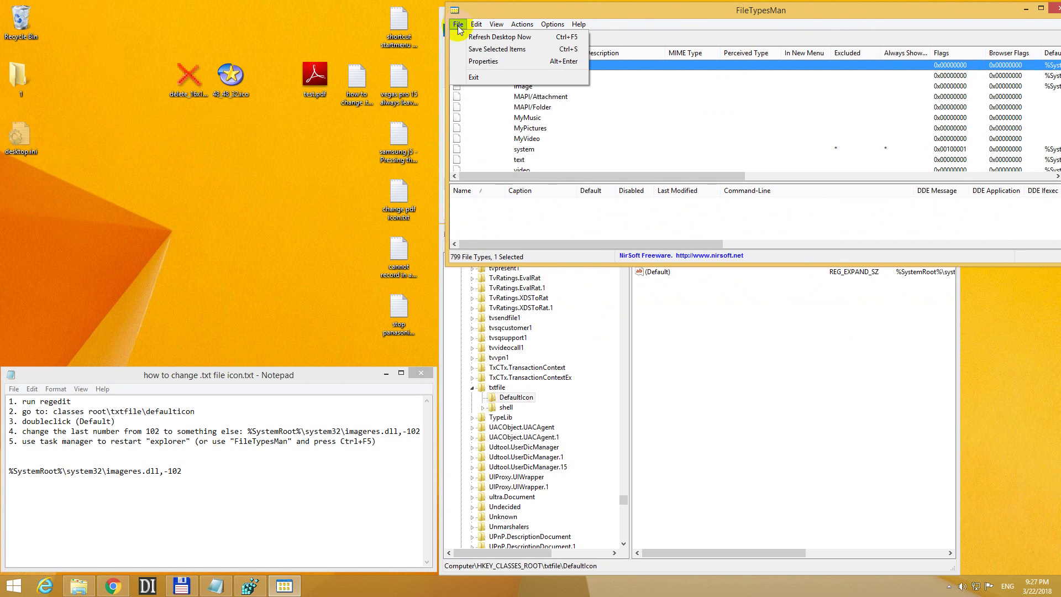
left_click(496, 37)
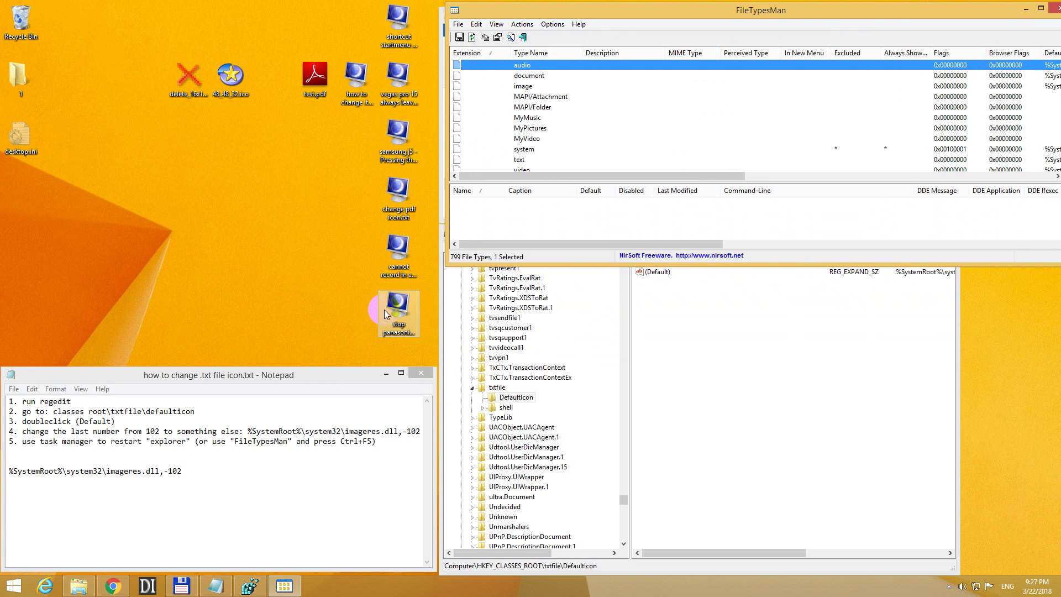
Step: Change the txtfile DefaultIcon index to -104 and refresh the desktop with FileTypesMan
left_click(664, 344)
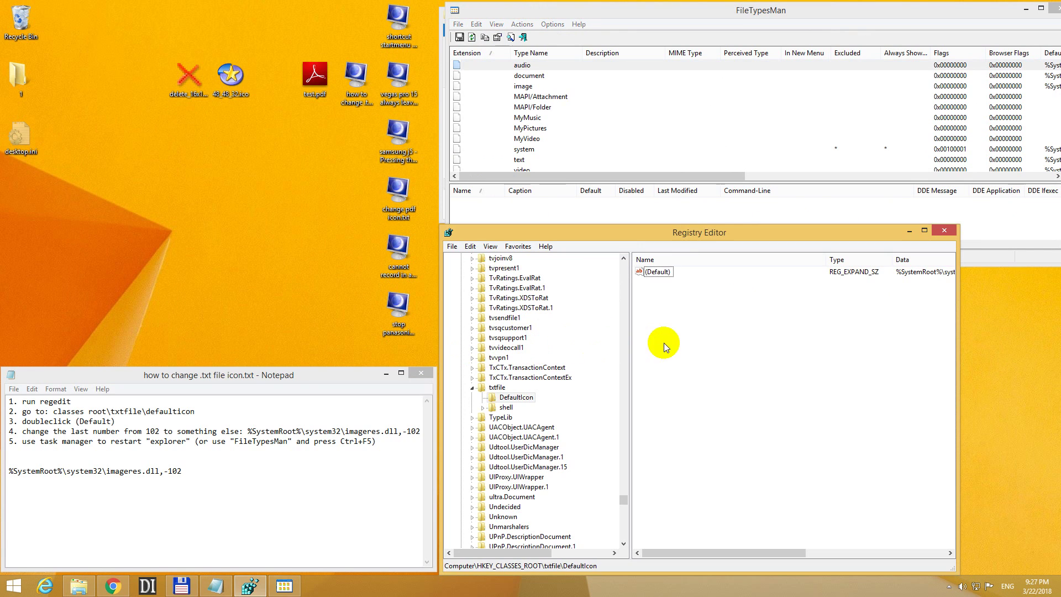
double_click(661, 273)
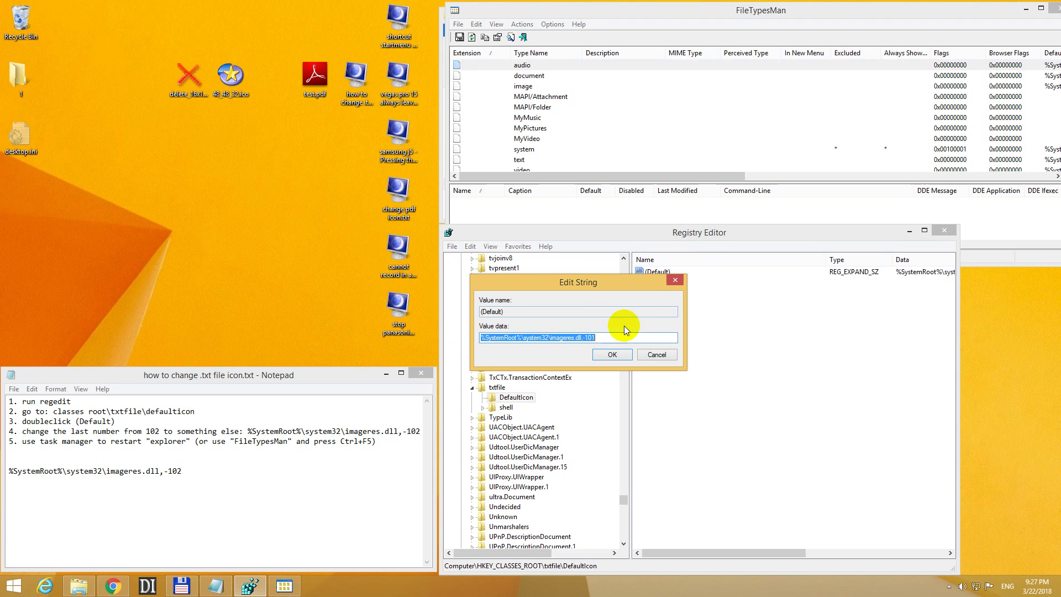
left_click(615, 337)
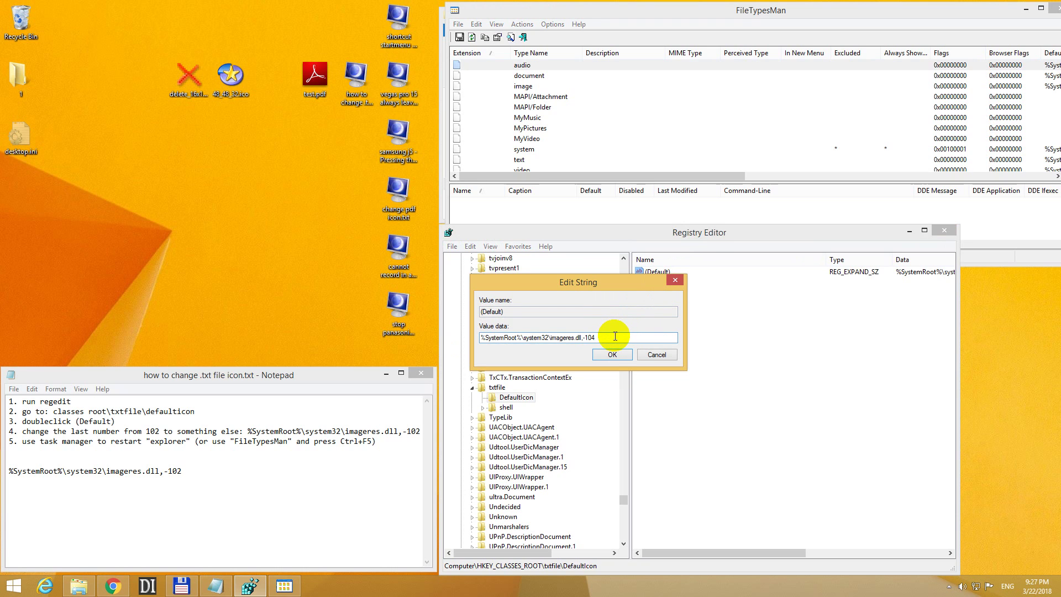
left_click(612, 355)
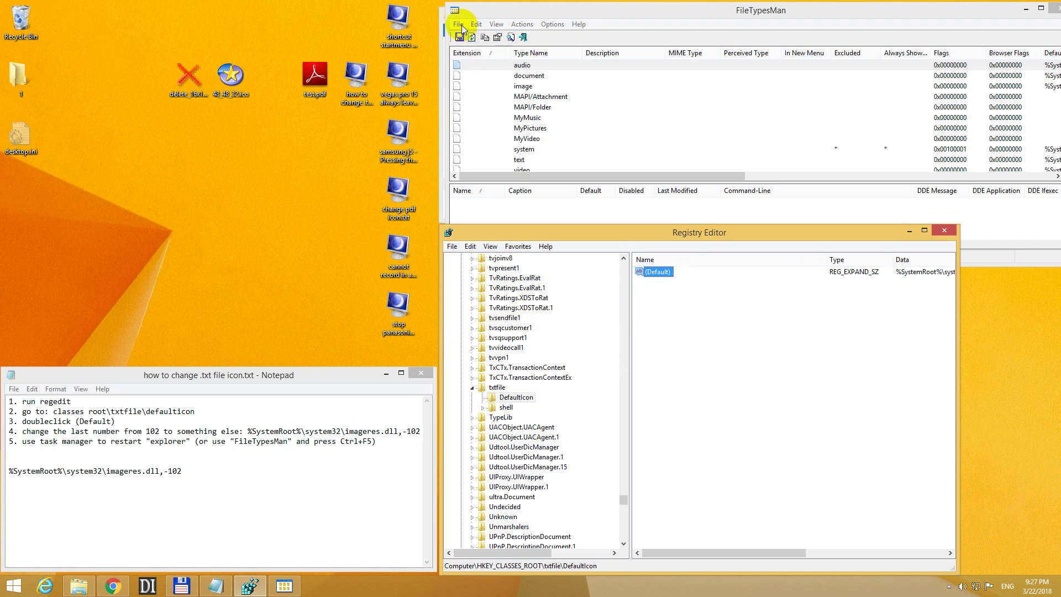
left_click(460, 25)
left_click(498, 37)
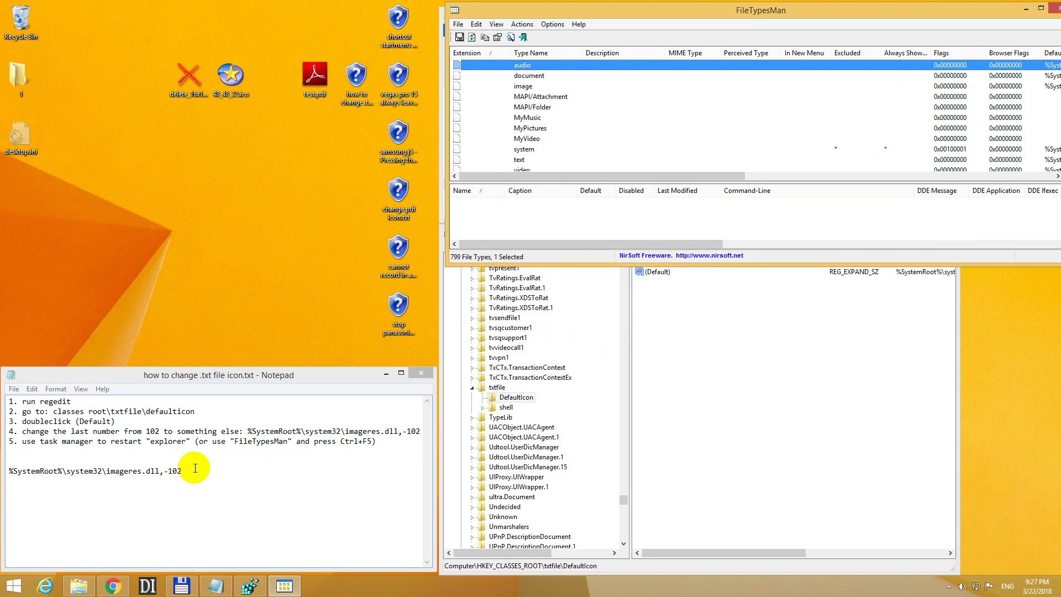
Step: Set the DefaultIcon data back to imageres.dll,-102 and refresh the desktop again
left_click(658, 275)
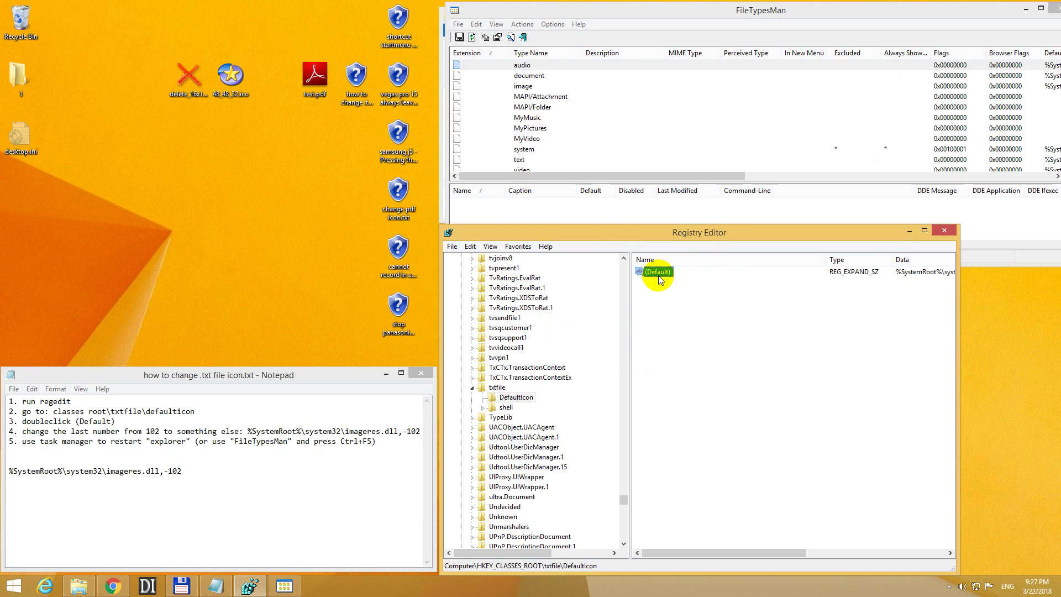
double_click(658, 275)
left_click(615, 338)
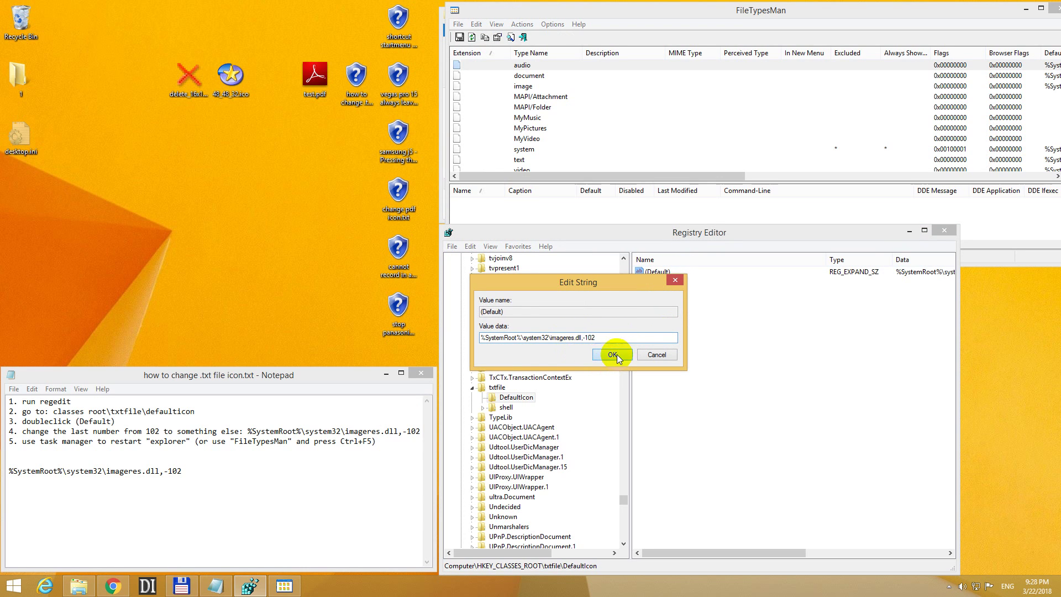
left_click(612, 354)
left_click(463, 27)
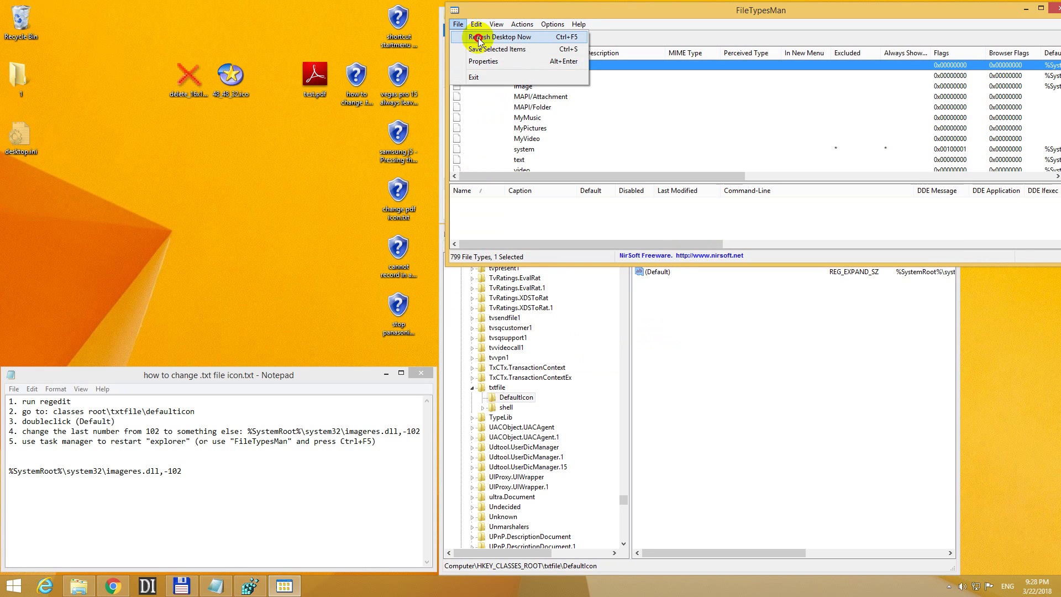
left_click(482, 35)
left_click(391, 270)
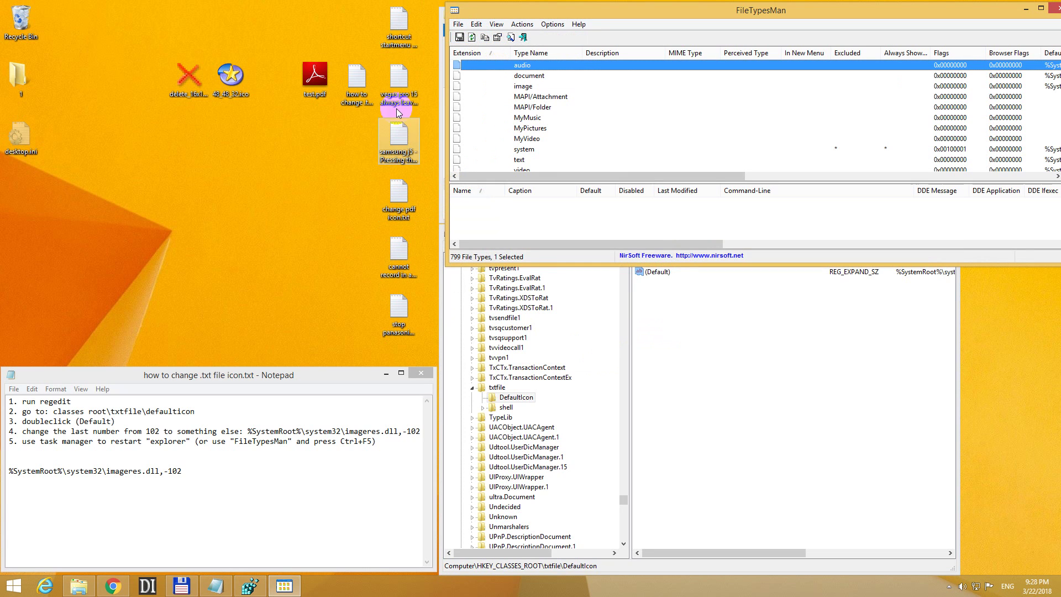
Step: Copy the file name of the desktop icon 48_48_32.ico from its rename box
left_click(295, 224)
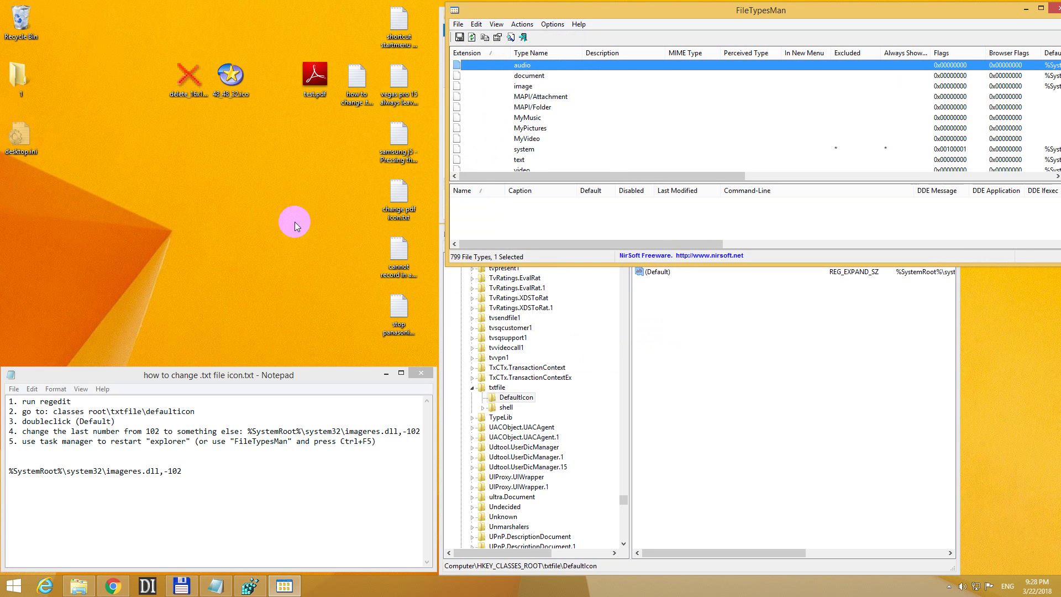
left_click(242, 99)
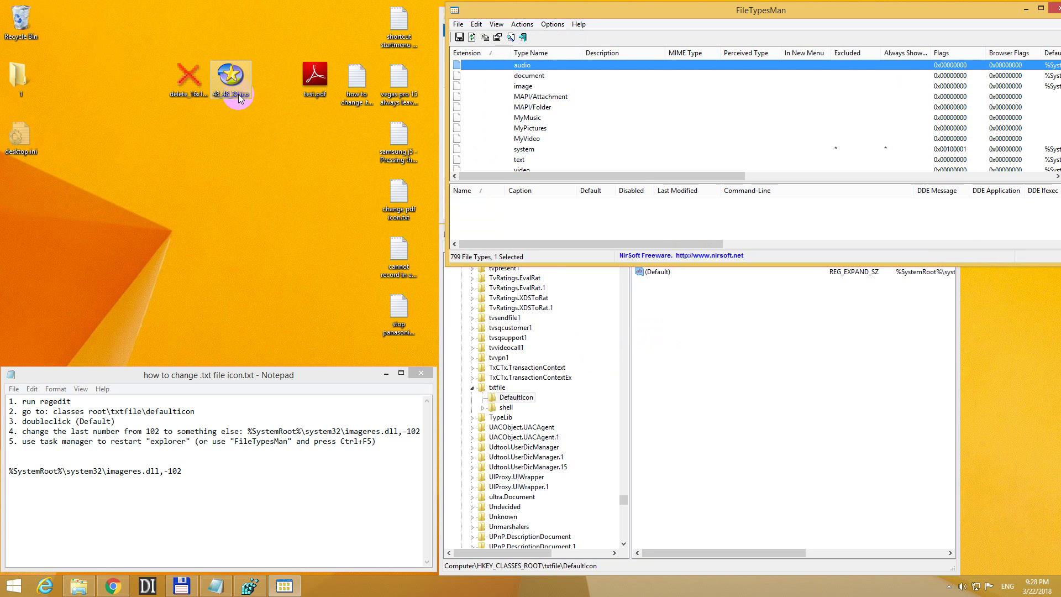
left_click(241, 99)
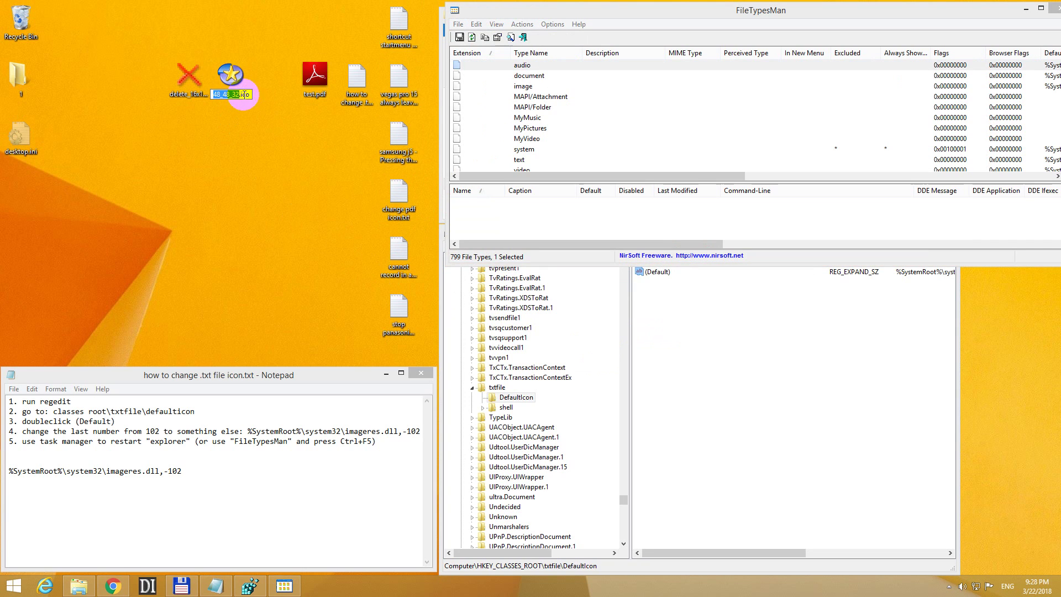
double_click(235, 94)
key("ctrl+c")
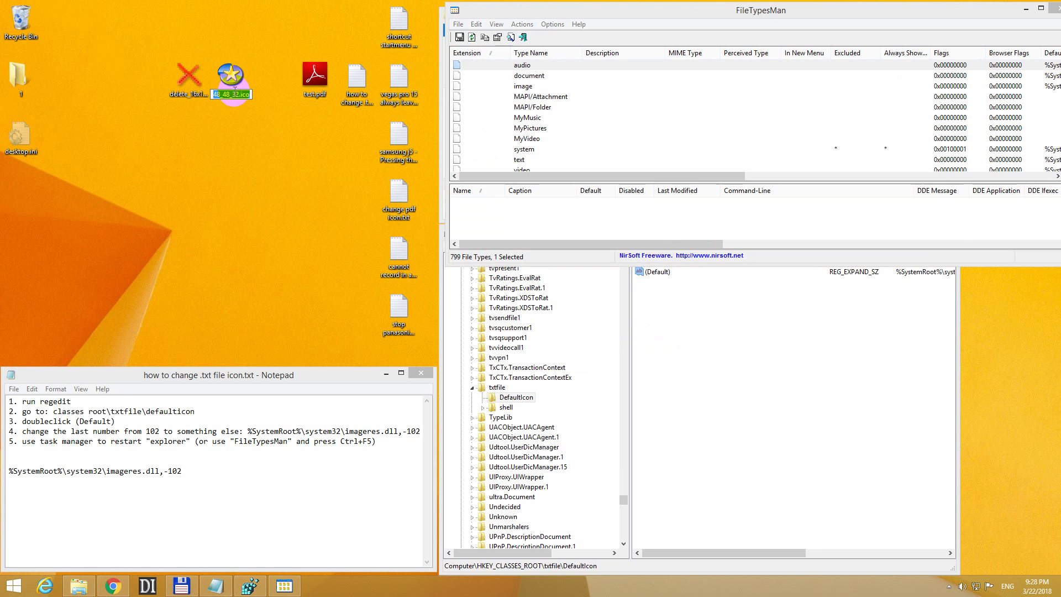
right_click(236, 91)
left_click(255, 126)
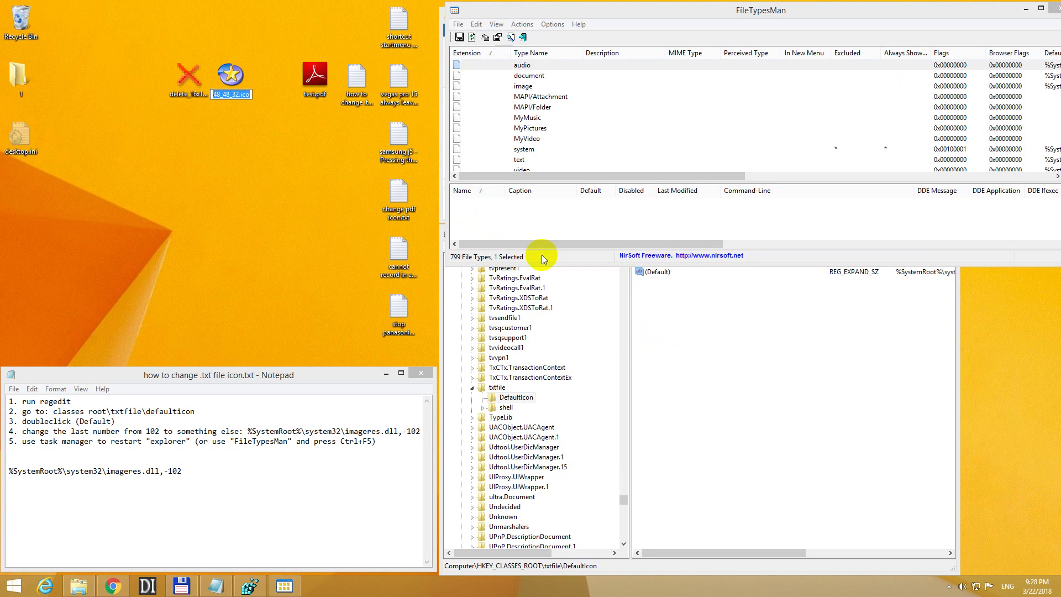
left_click(666, 327)
Step: Set the (Default) data to e:\desktop\48_48_32.ico and refresh the desktop via FileTypesMan
double_click(658, 273)
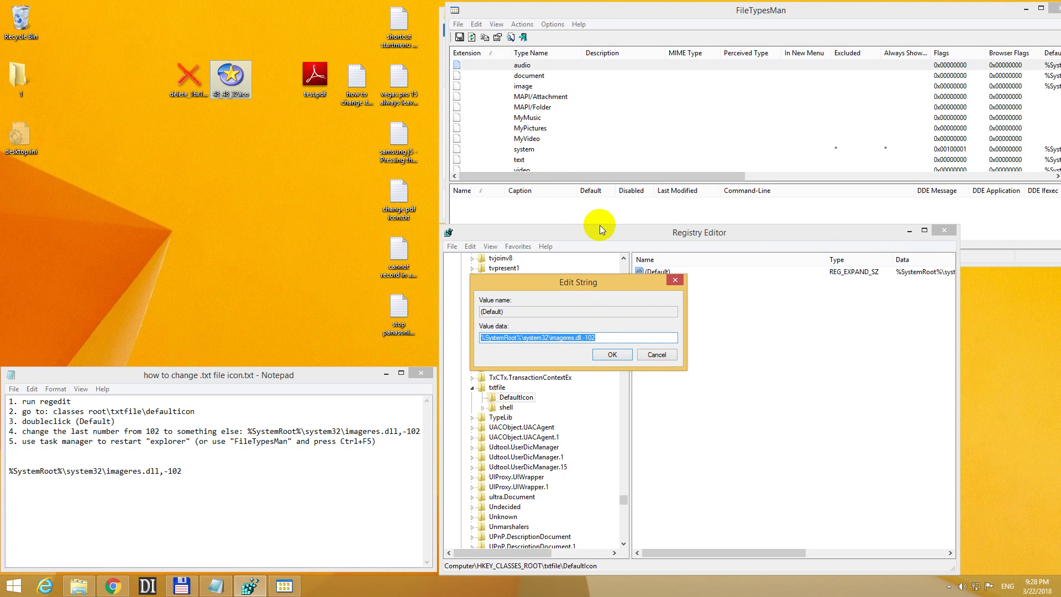
type("e")
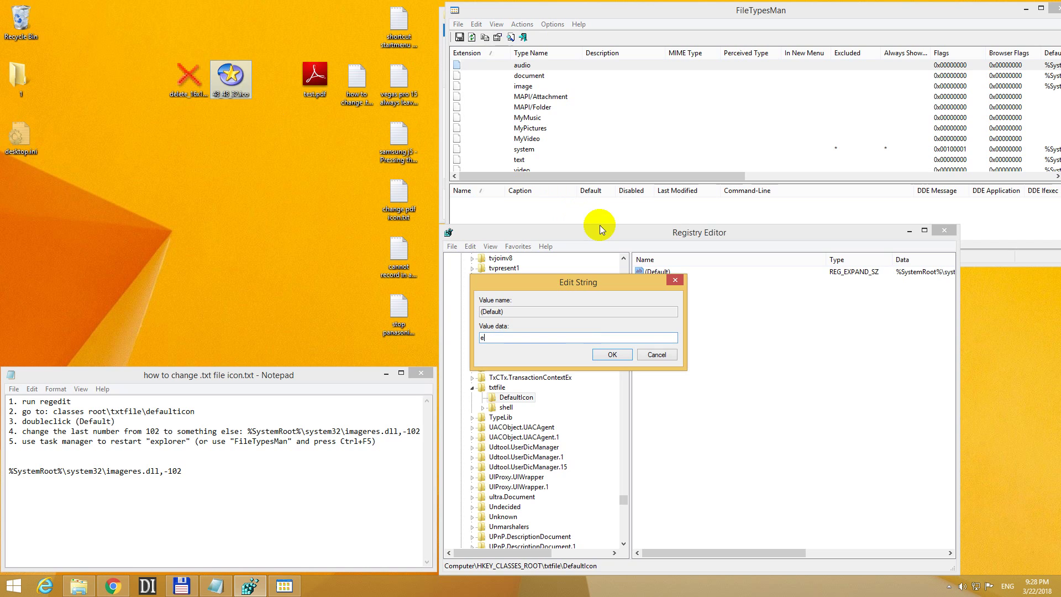
type(":\\desktop\\")
key("ctrl+v")
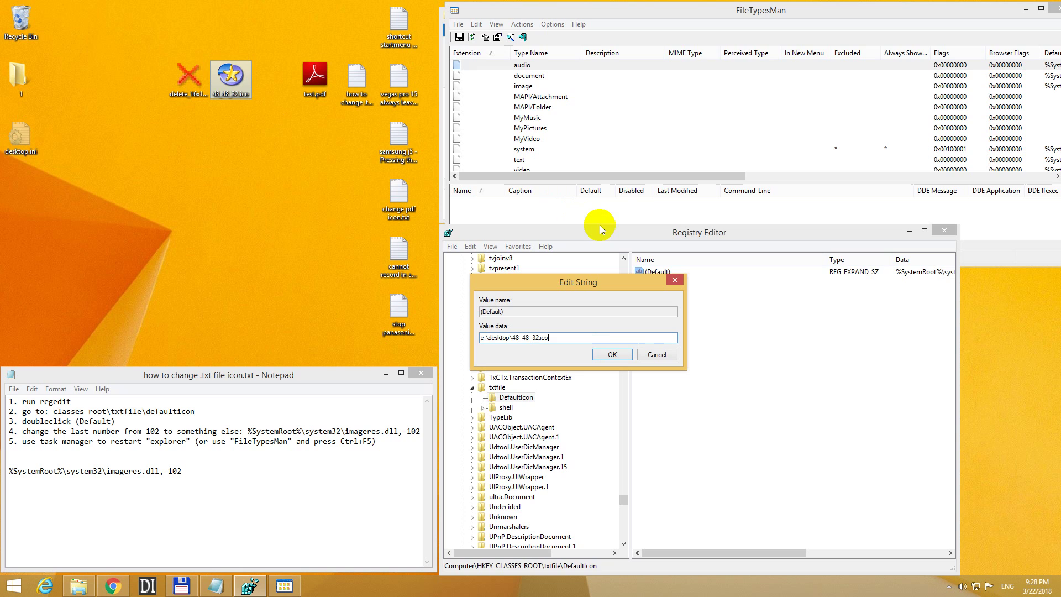
left_click(613, 354)
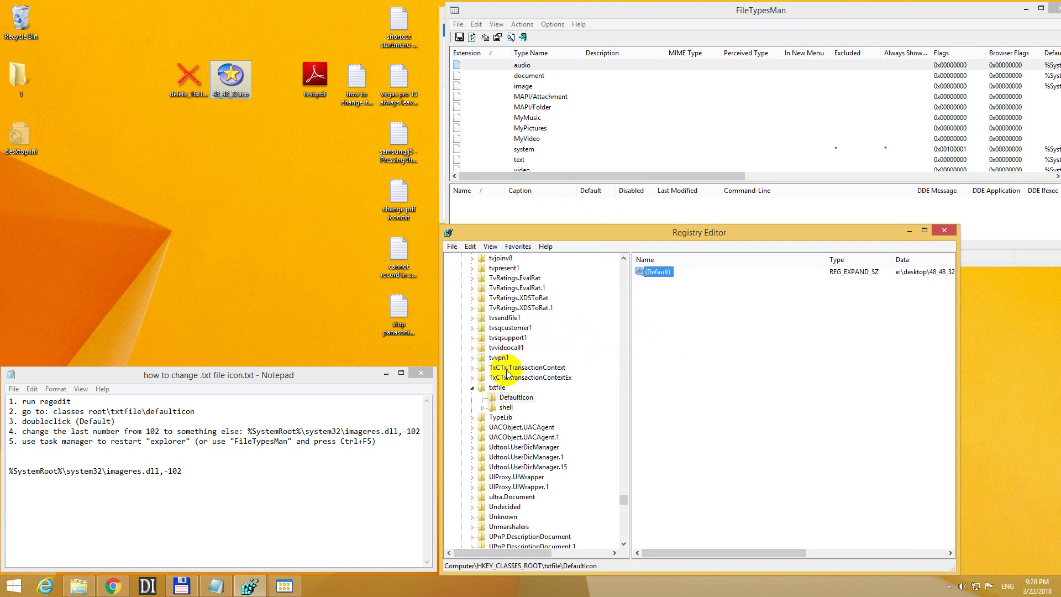
left_click(459, 26)
left_click(486, 35)
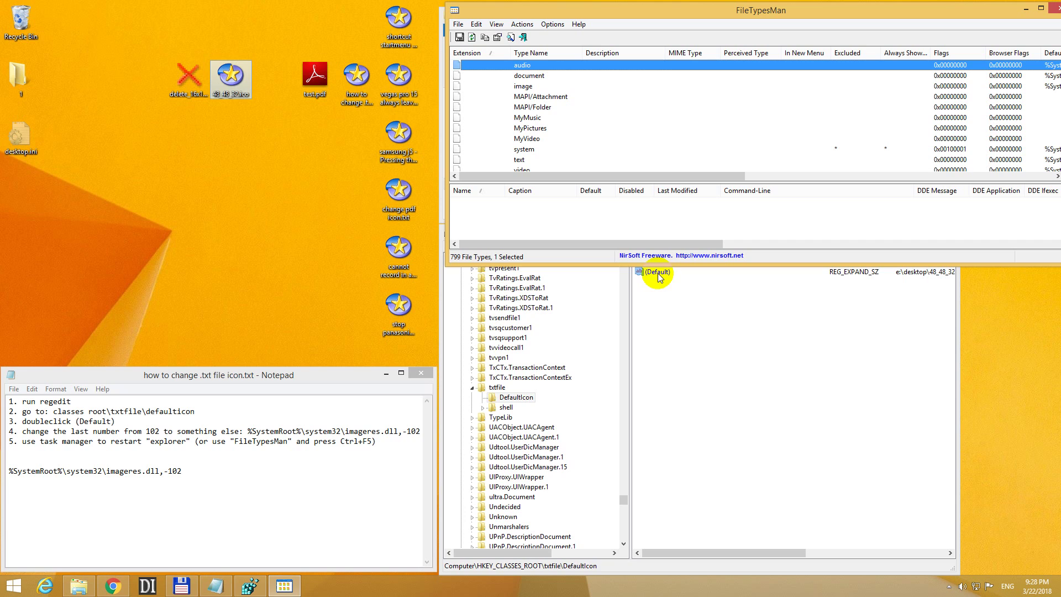
Step: Paste the original %SystemRoot%\system32\imageres.dll,-102 path from the notes into the (Default) value
left_click_drag(182, 470, 12, 471)
key("ctrl+c")
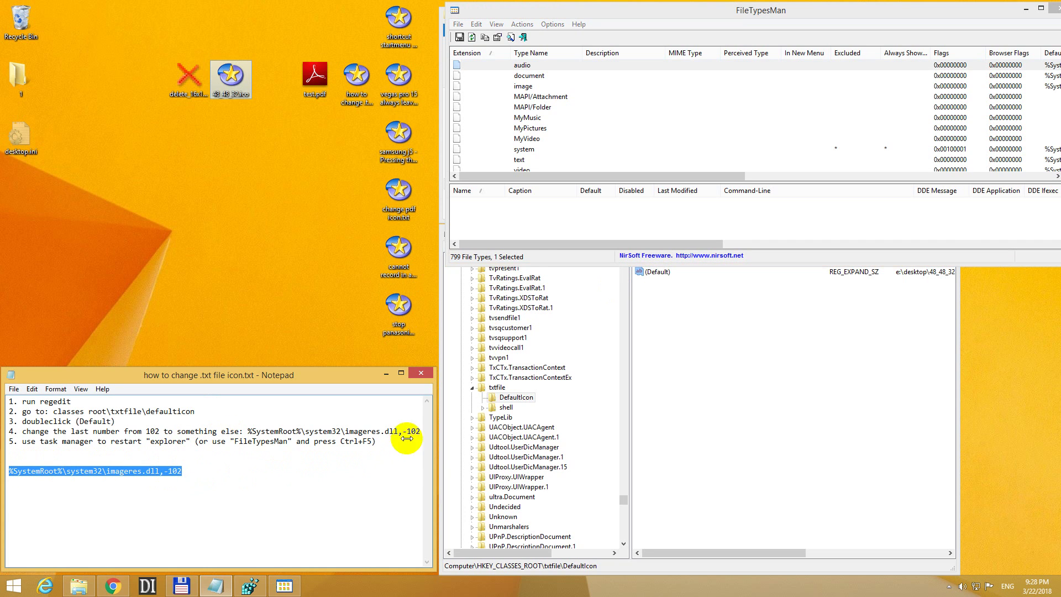
left_click(666, 323)
double_click(660, 273)
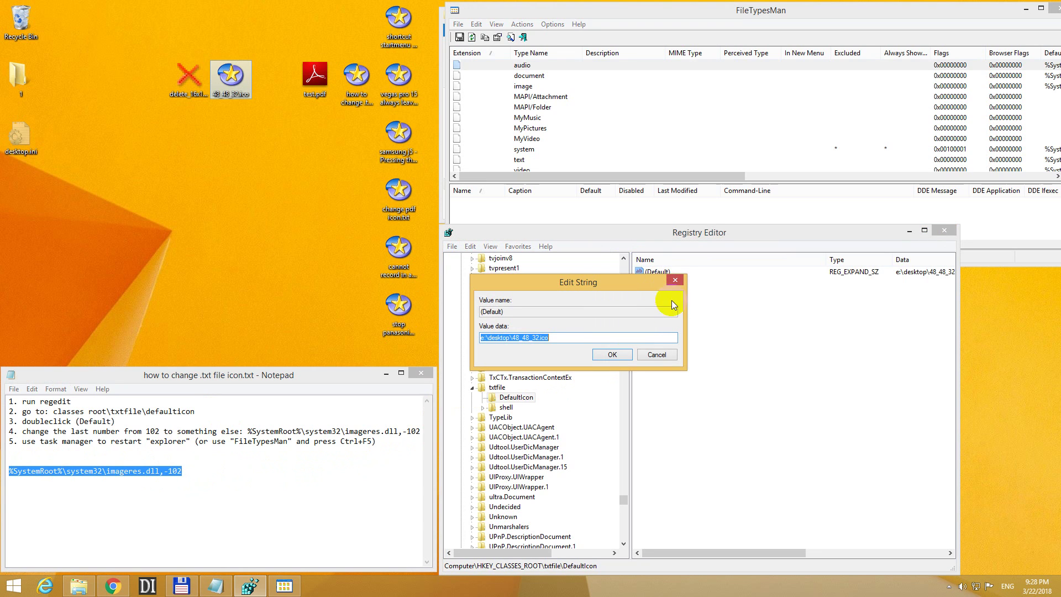
key("ctrl+v")
left_click(624, 354)
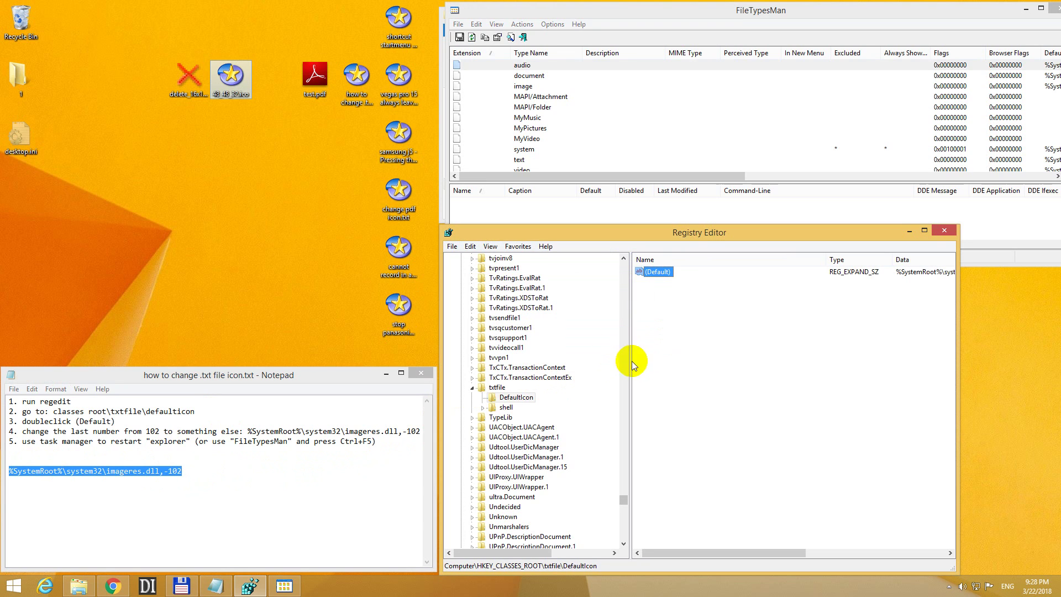
Step: Refresh the desktop in FileTypesMan so .txt files show plain document icons
left_click(458, 24)
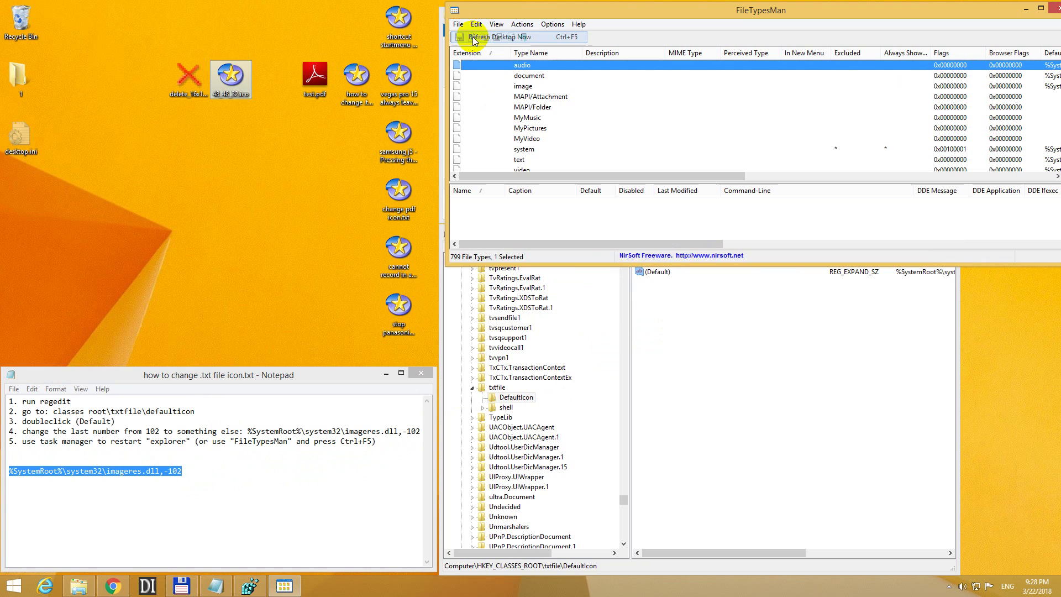
left_click(473, 37)
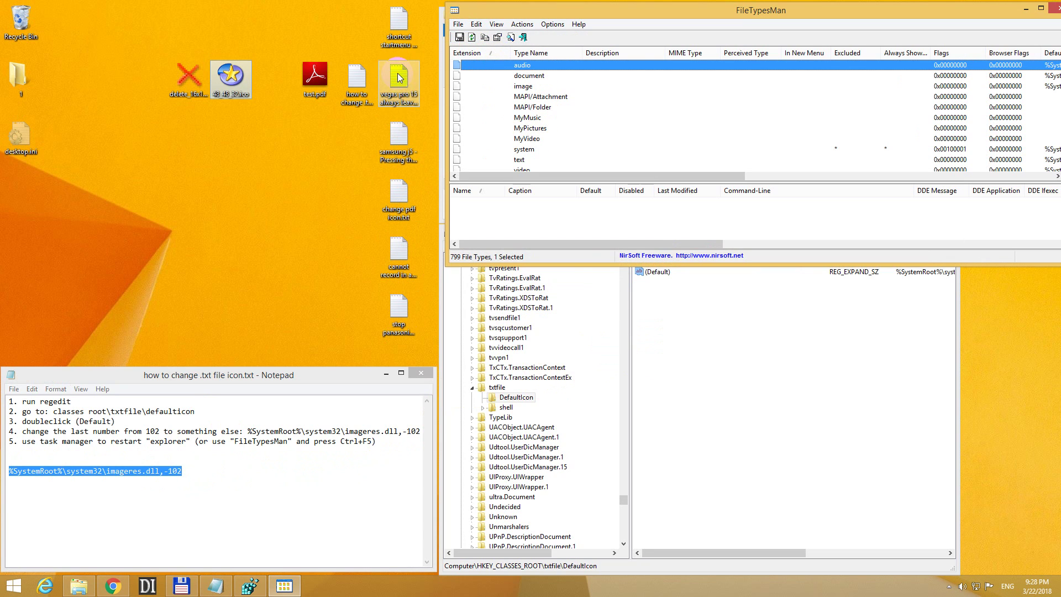
left_click(309, 87)
left_click(297, 137)
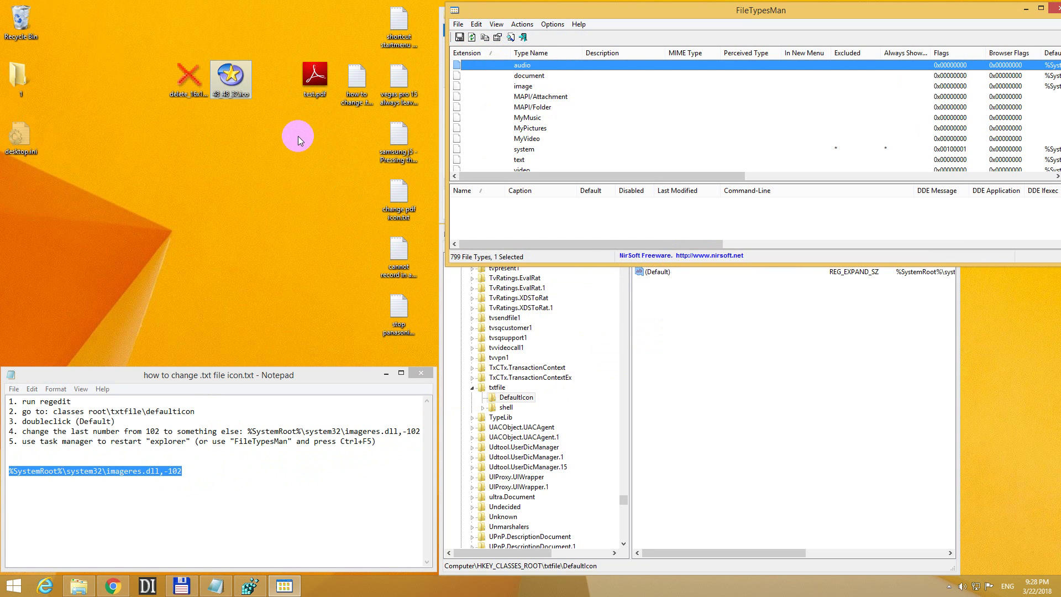
Step: Collapse the tree and navigate to HKEY_CLASSES_ROOT\pdf_auto_file by typing pdf
left_click(591, 354)
left_click(475, 387)
key("Left")
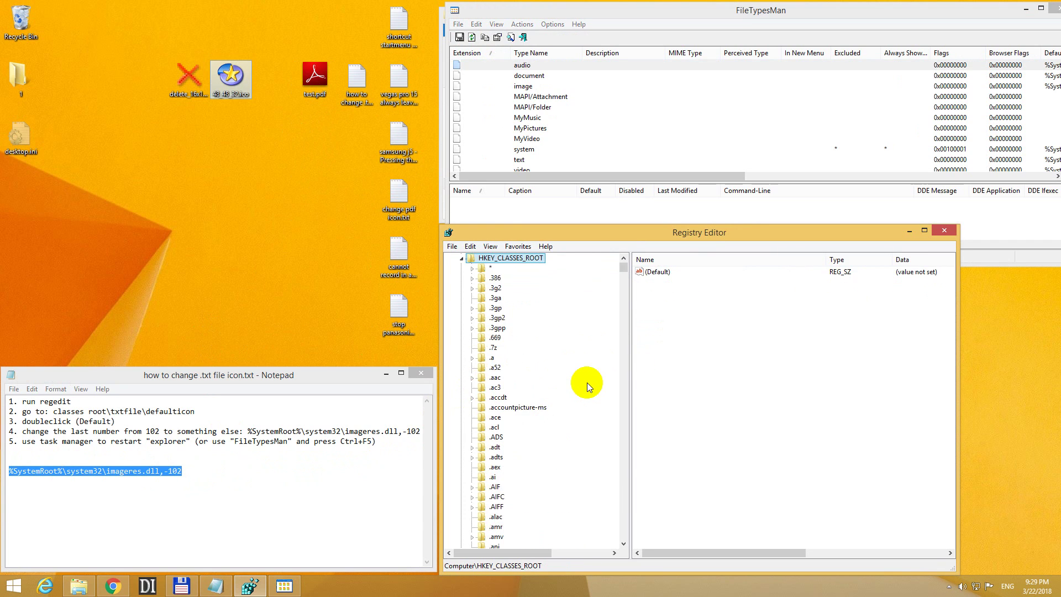
key("Left")
key("Left")
key("Left")
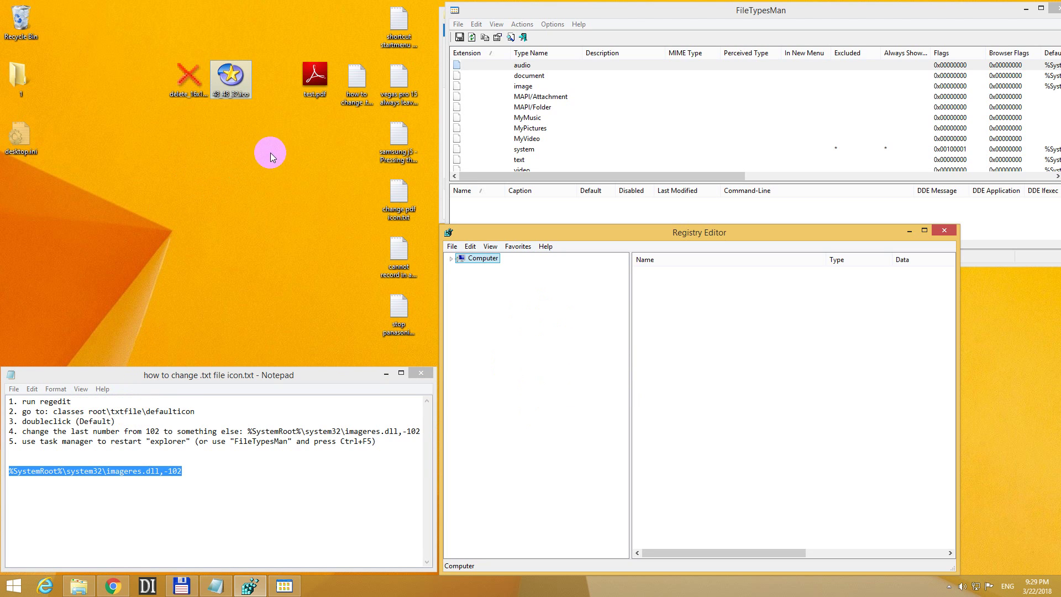
double_click(464, 259)
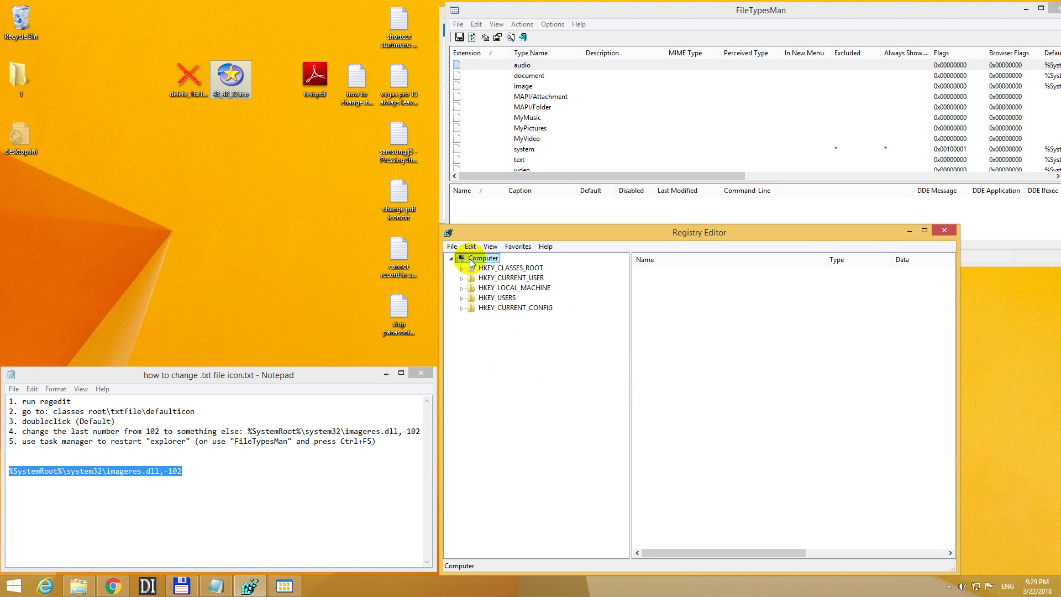
double_click(516, 268)
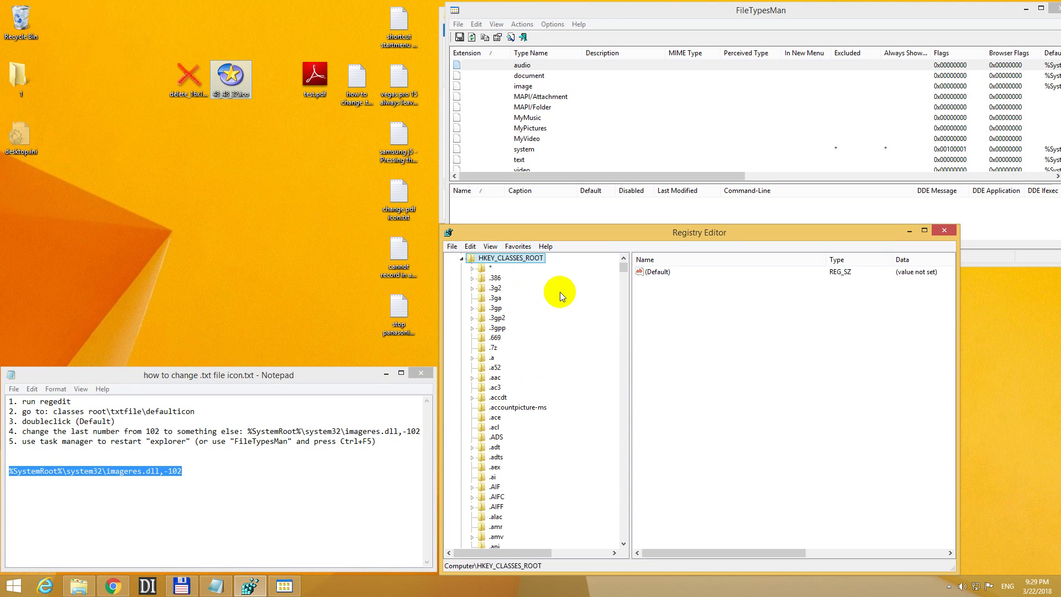
type("pdf_auto_file")
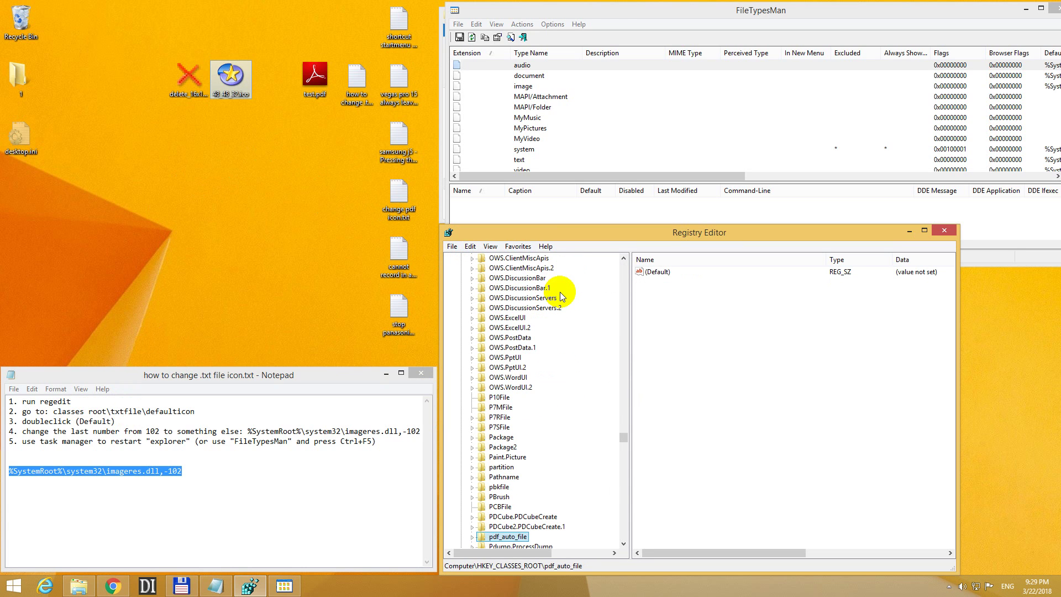
scroll(562, 296, "down", 4)
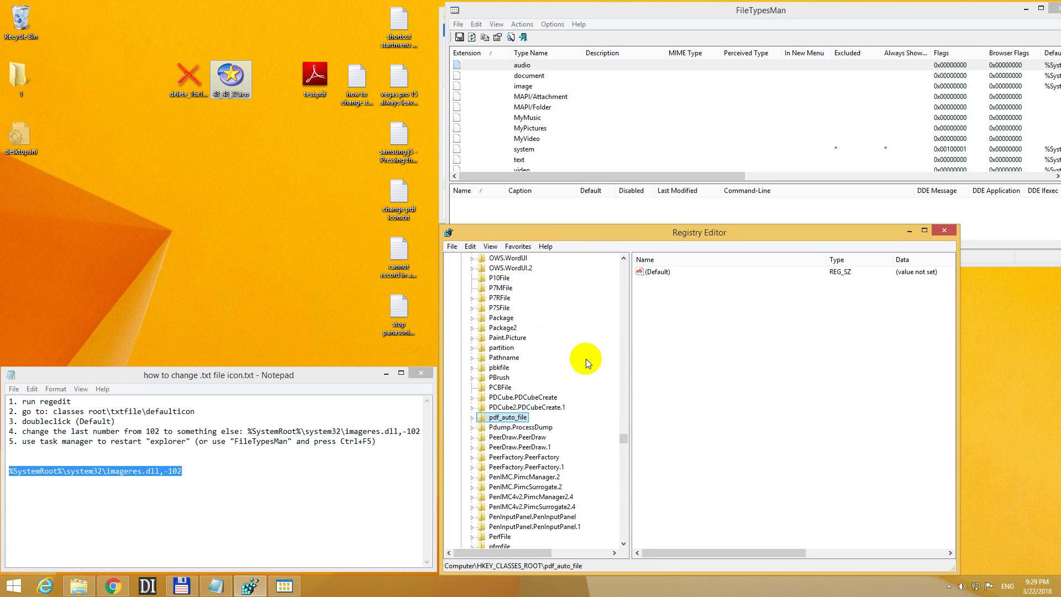
double_click(506, 418)
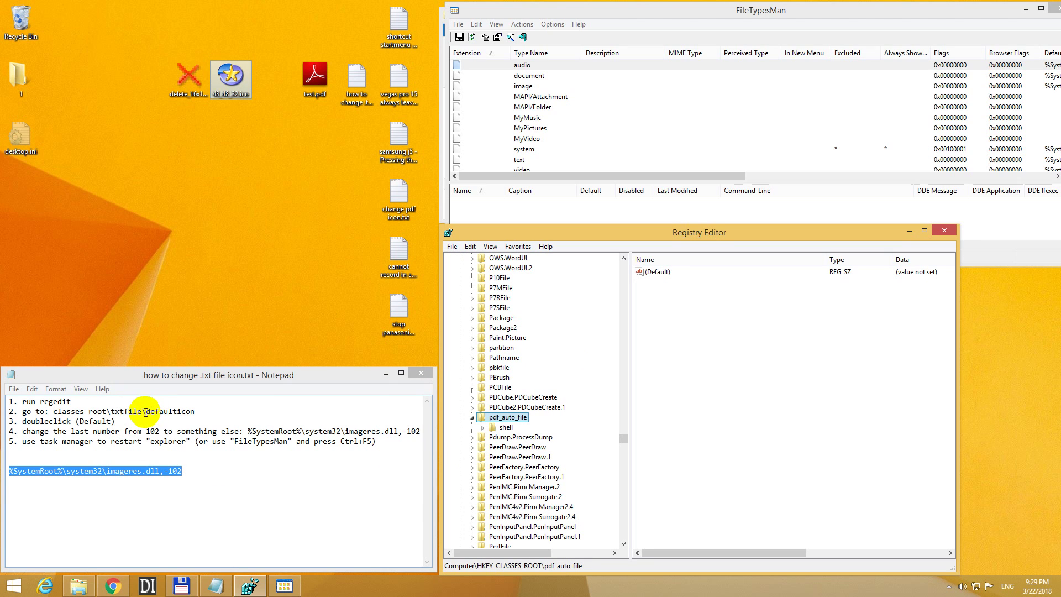
Step: Copy the word defaulticon from the Notepad notes
left_click_drag(194, 412, 145, 411)
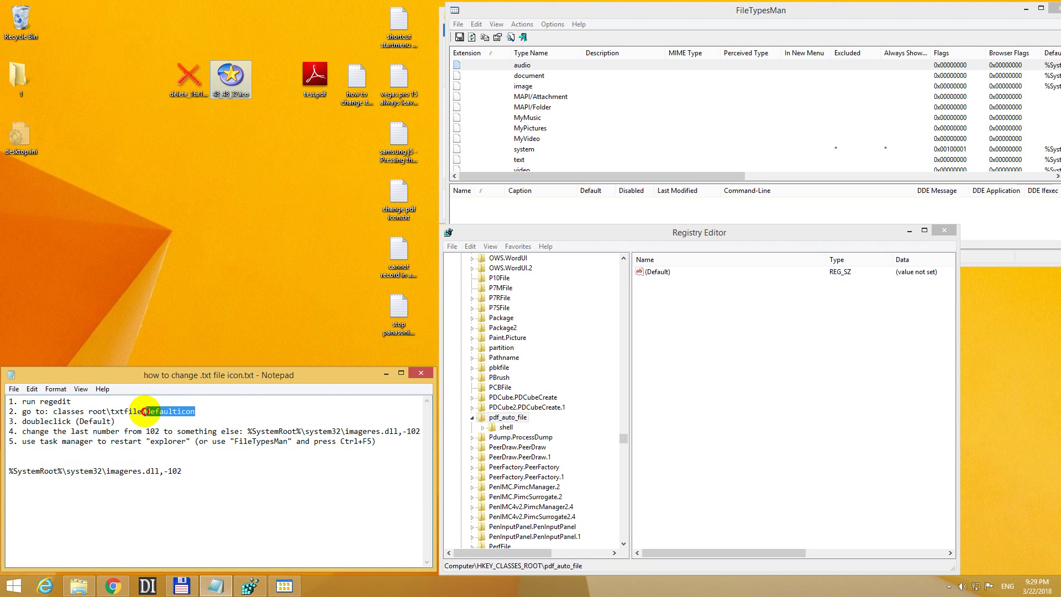
right_click(162, 414)
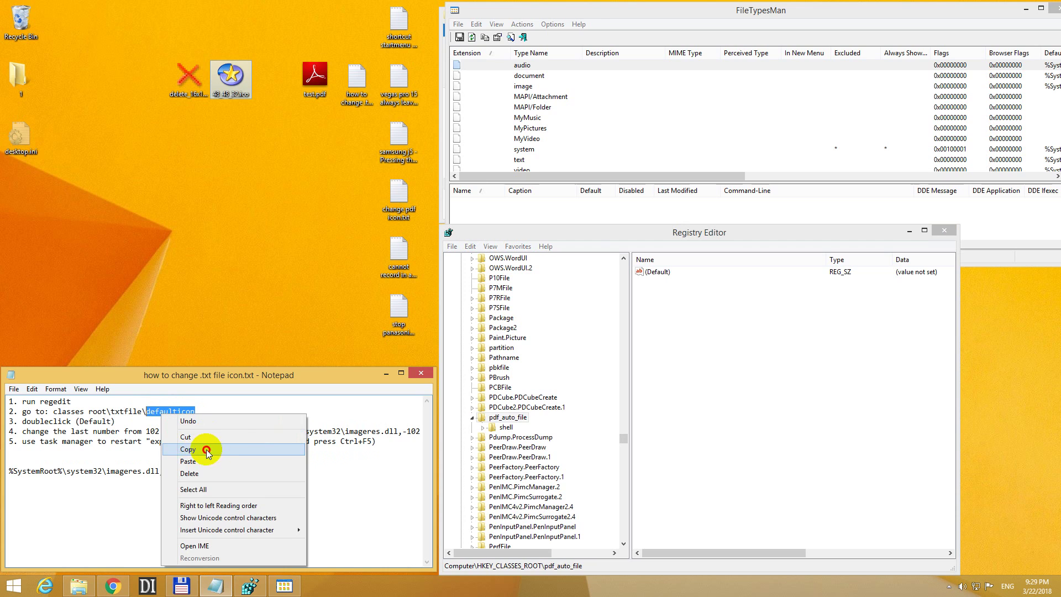
left_click(207, 451)
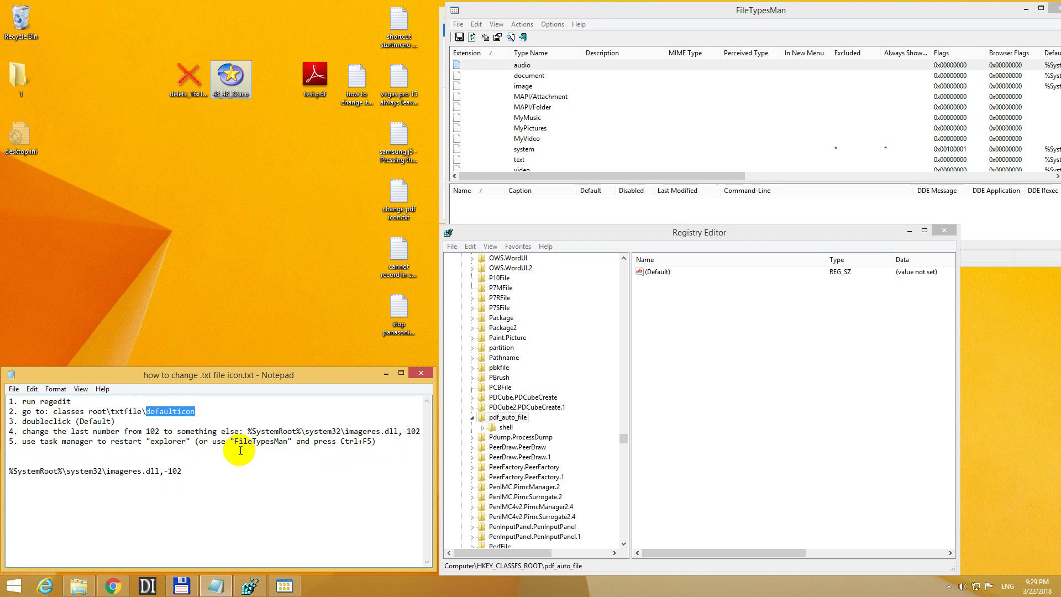
Step: Create a new subkey named defaulticon under pdf_auto_file
right_click(514, 420)
mouse_move(587, 444)
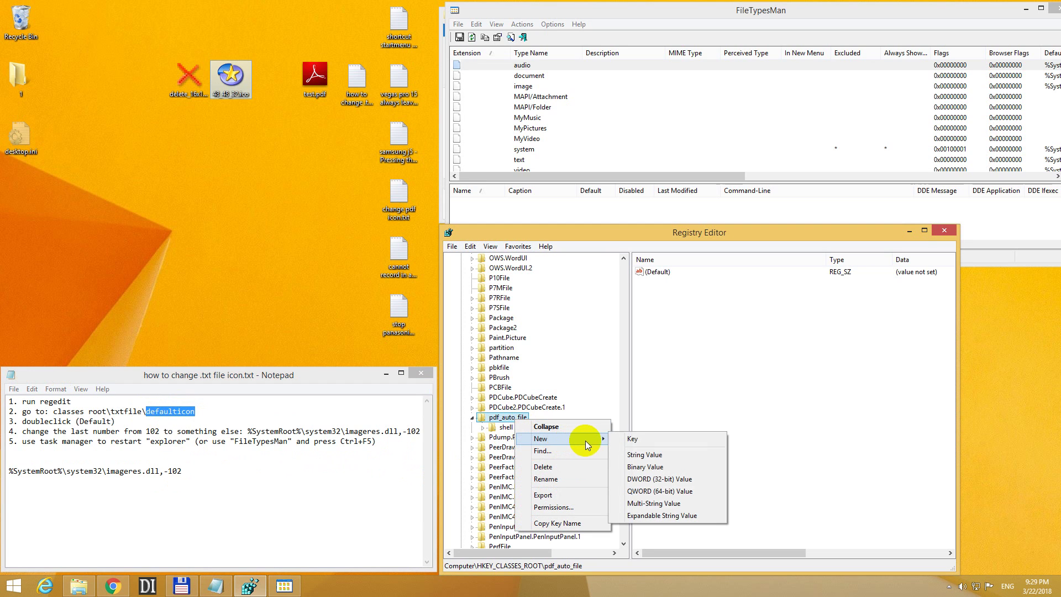
left_click(633, 439)
right_click(524, 438)
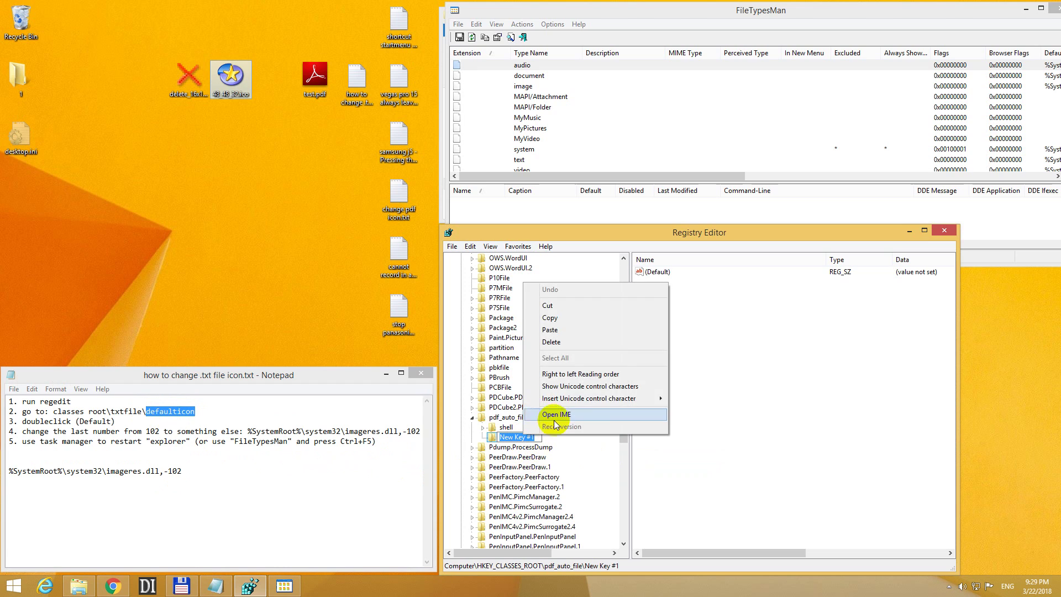
left_click(564, 334)
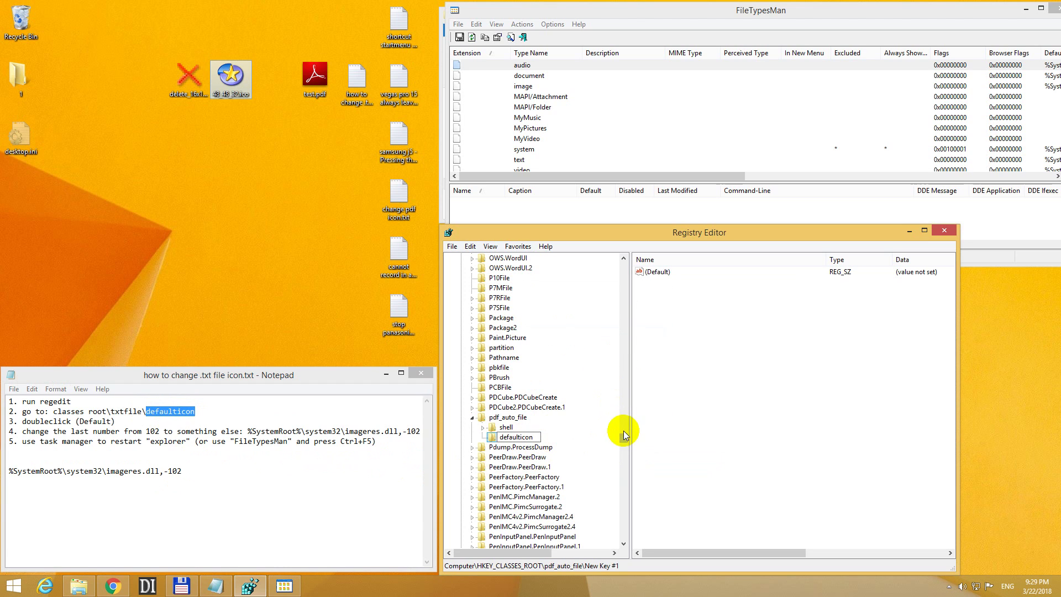
left_click(654, 420)
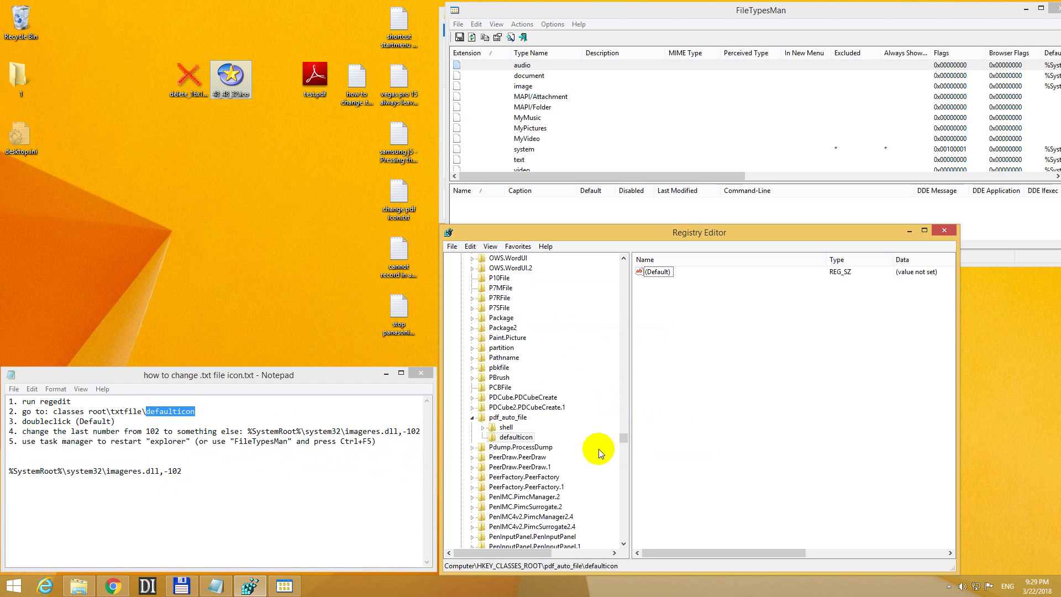
left_click(515, 438)
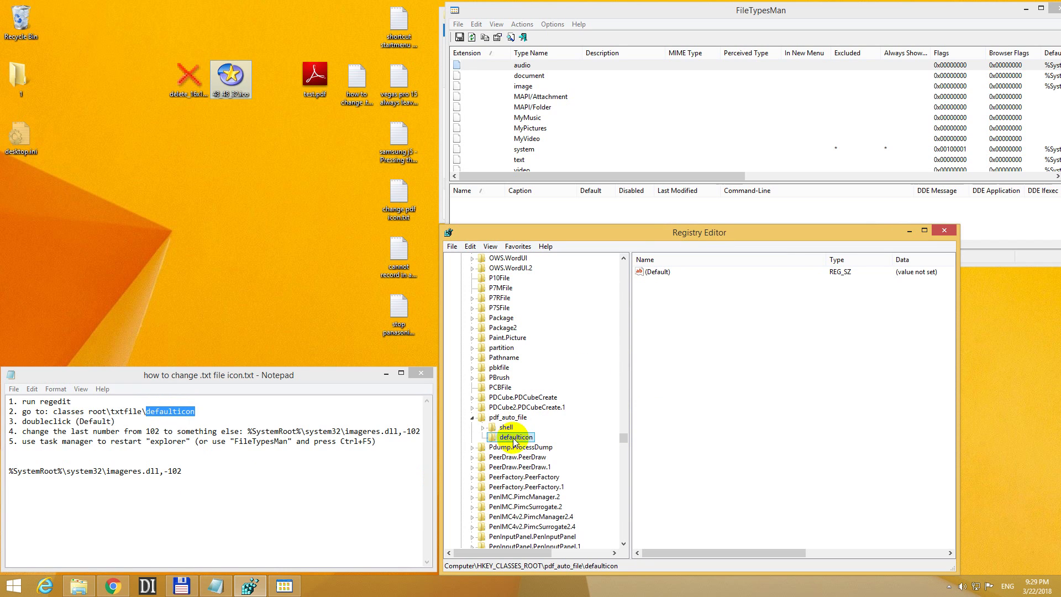
Step: Set the defaulticon (Default) value to e:\desktop\delete_16x16.ico, copying the file name from the desktop
left_click(657, 273)
double_click(656, 274)
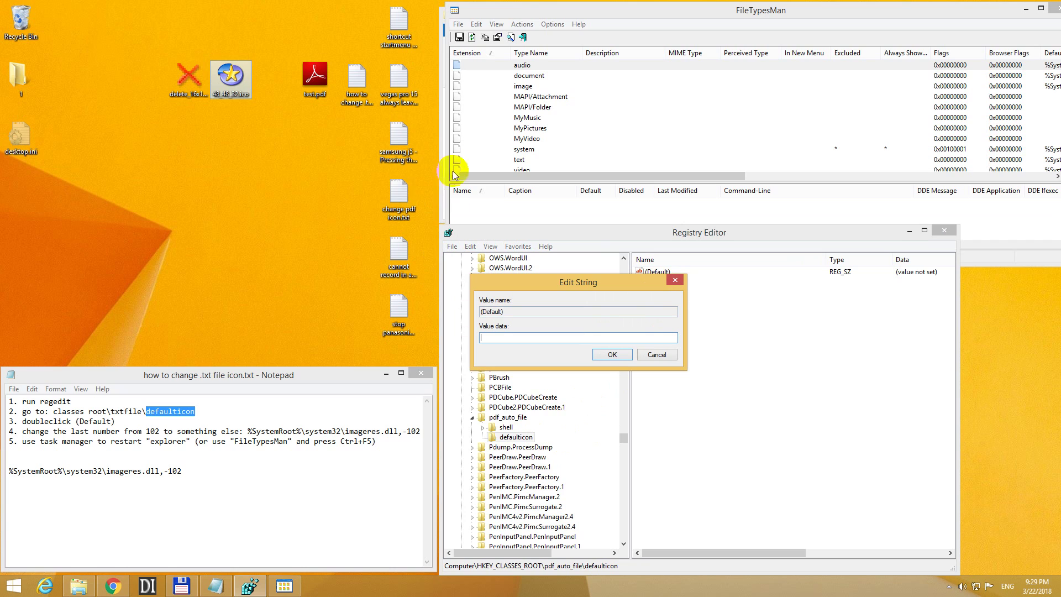
left_click(196, 100)
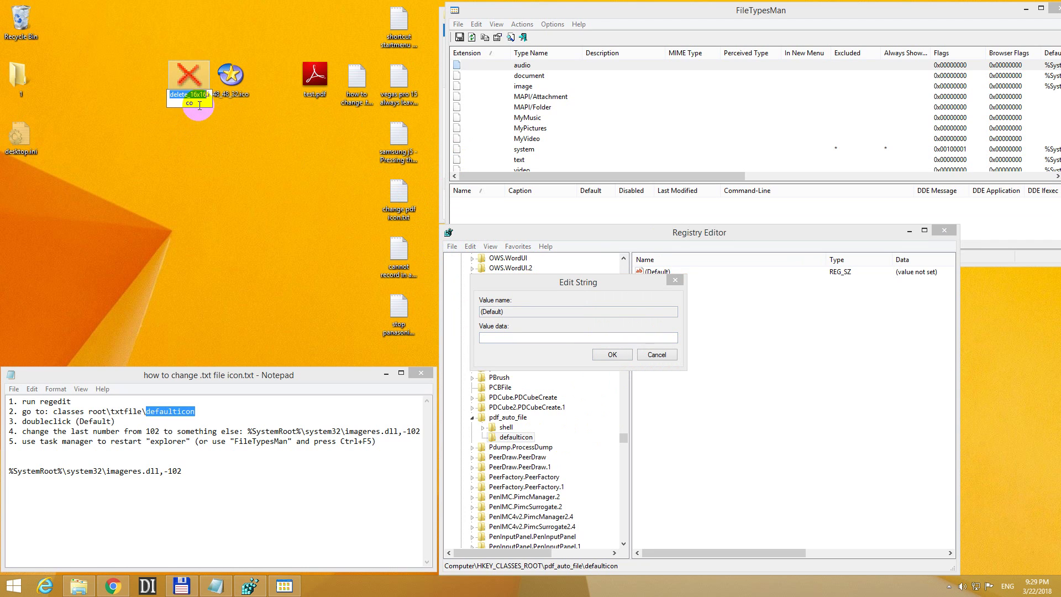
key("F2")
right_click(185, 95)
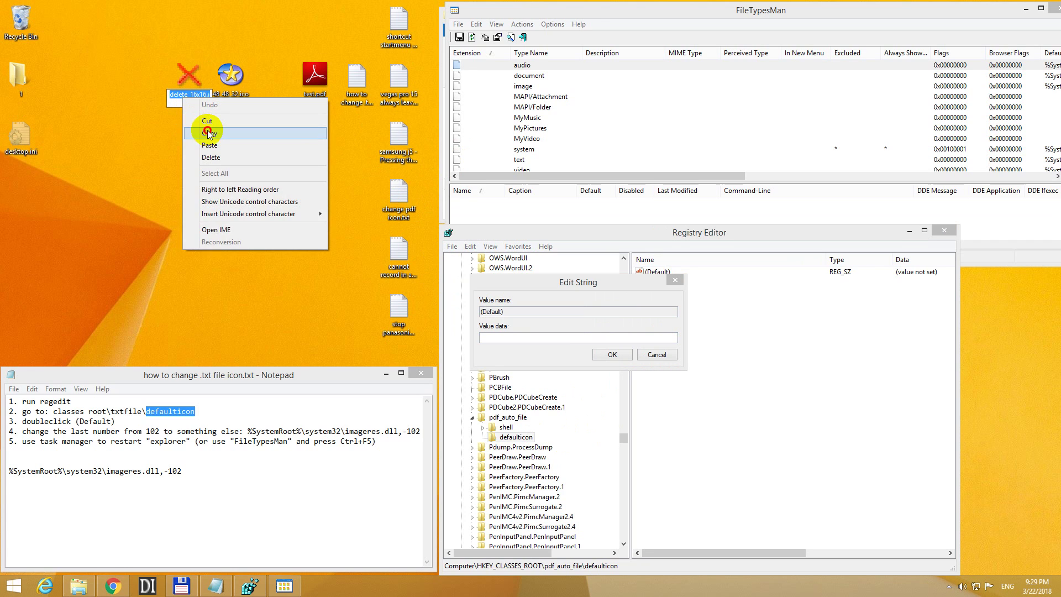
left_click(207, 132)
left_click(537, 336)
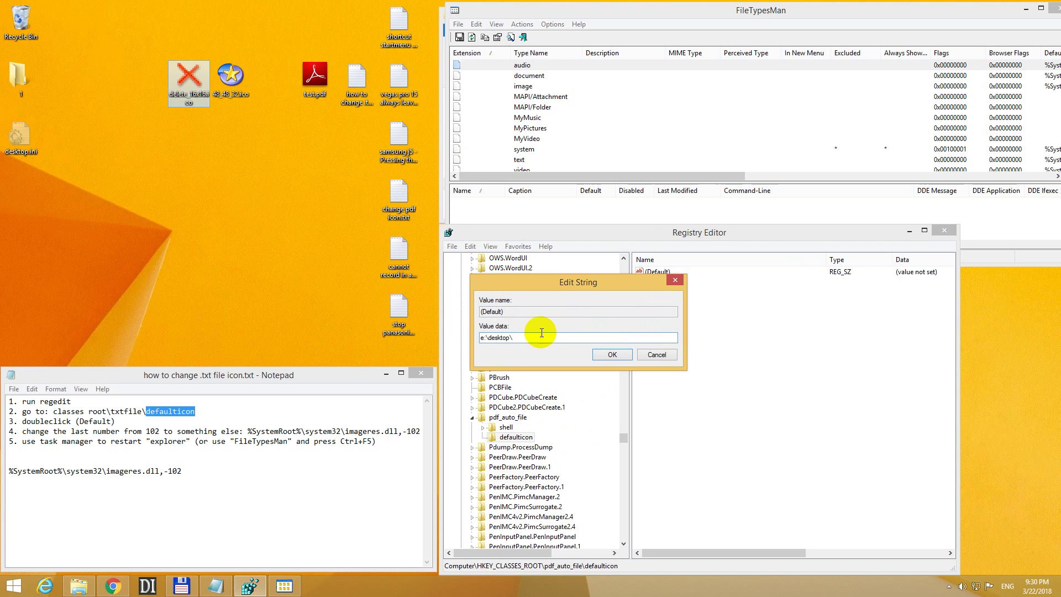
type("e:\\desktop\\")
key("ctrl+v")
left_click(613, 354)
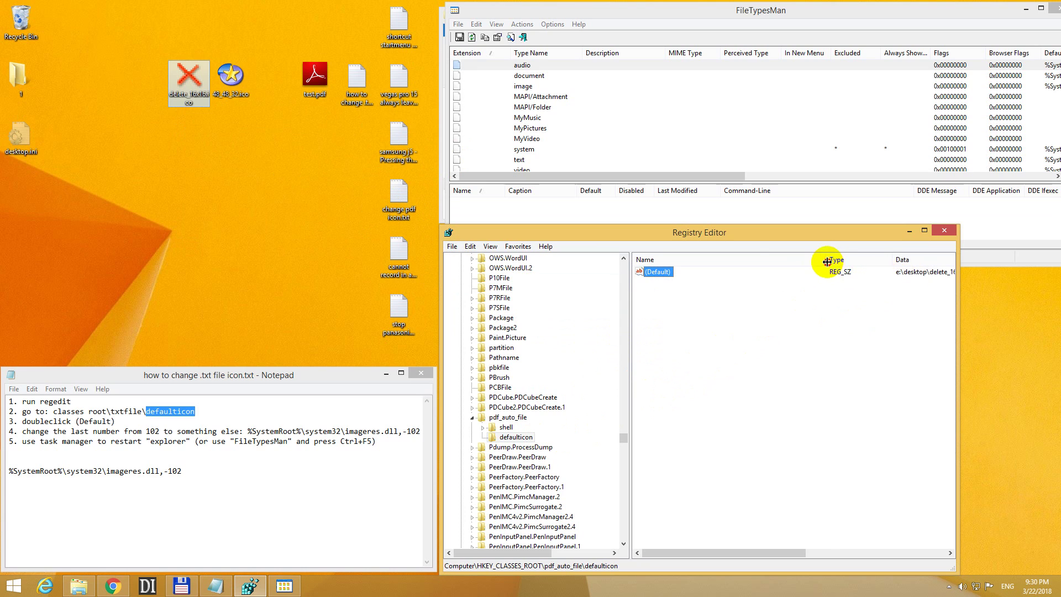
left_click_drag(826, 262, 739, 265)
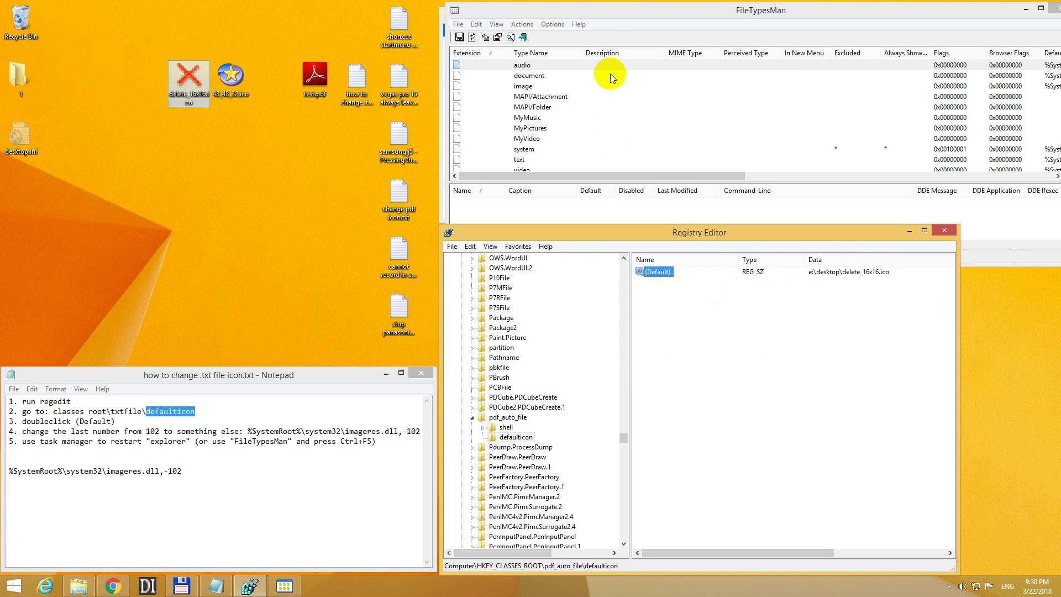
Step: Refresh to show testpdf's red X icon, then clear the defaulticon data and refresh again
left_click(459, 24)
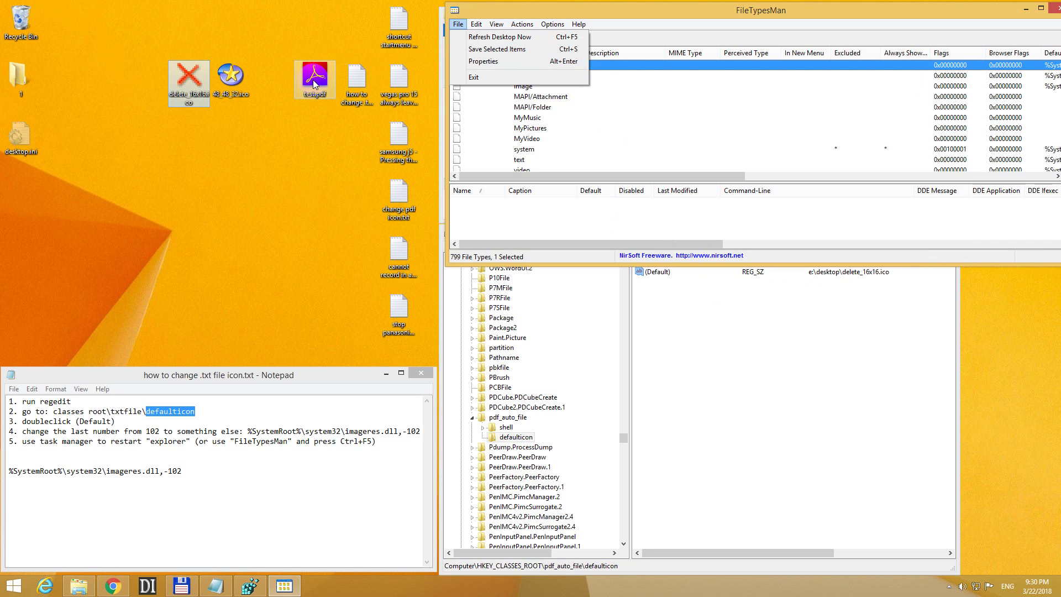
left_click(516, 37)
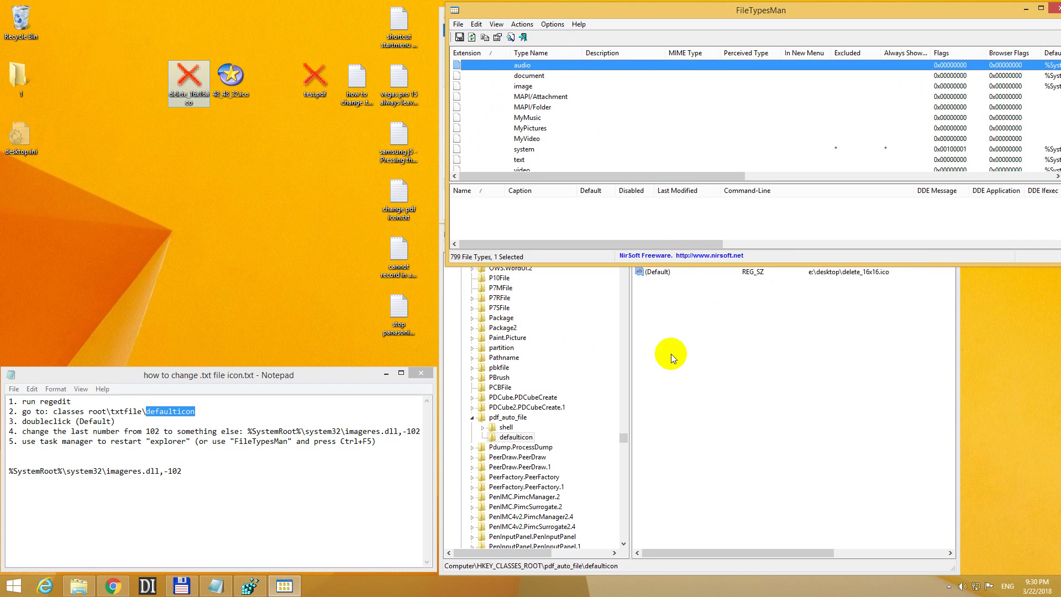
left_click(658, 371)
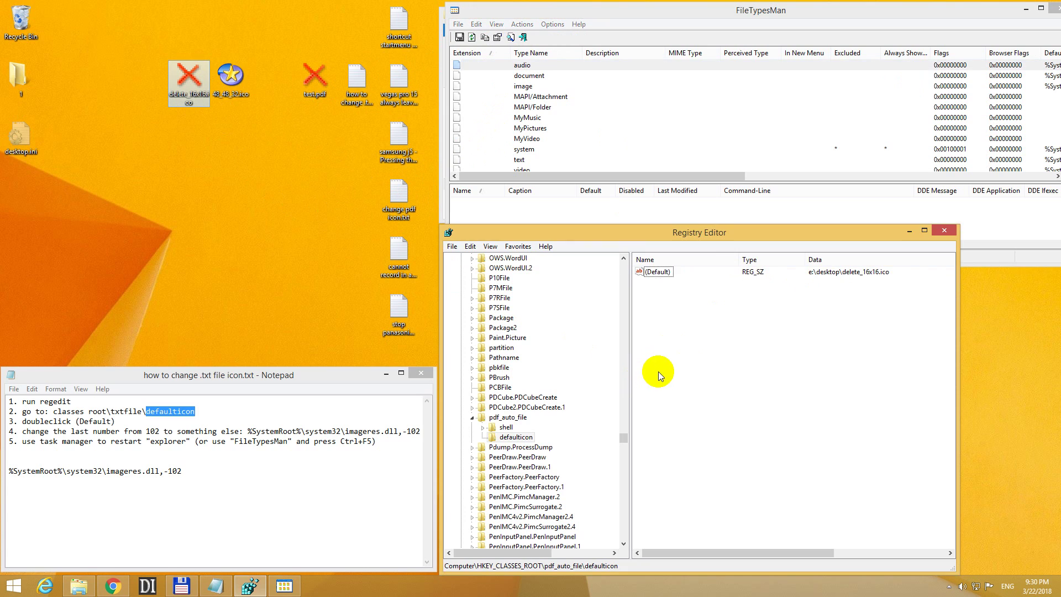
double_click(657, 274)
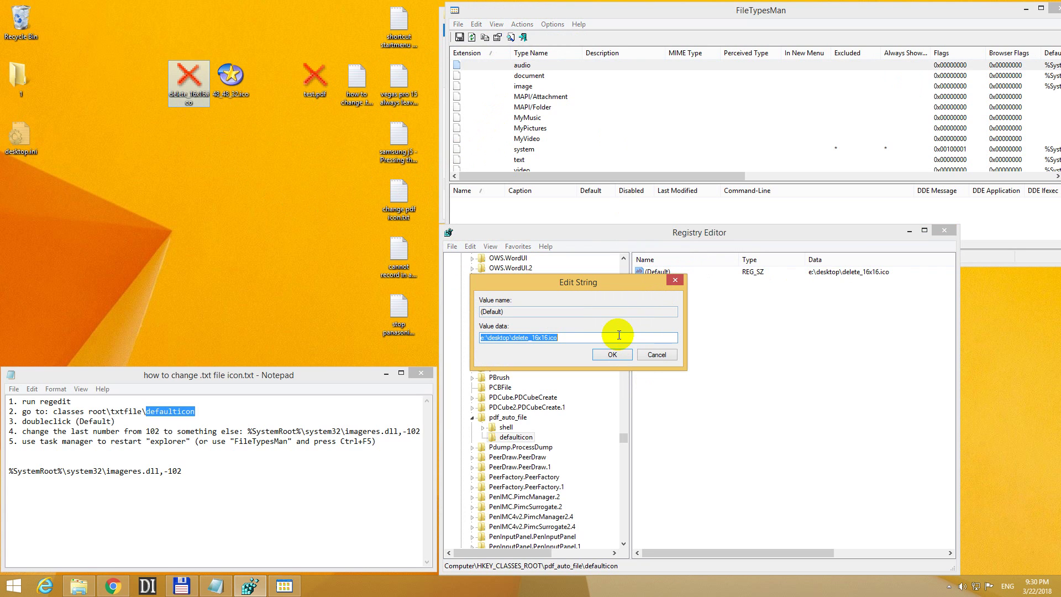
left_click(612, 354)
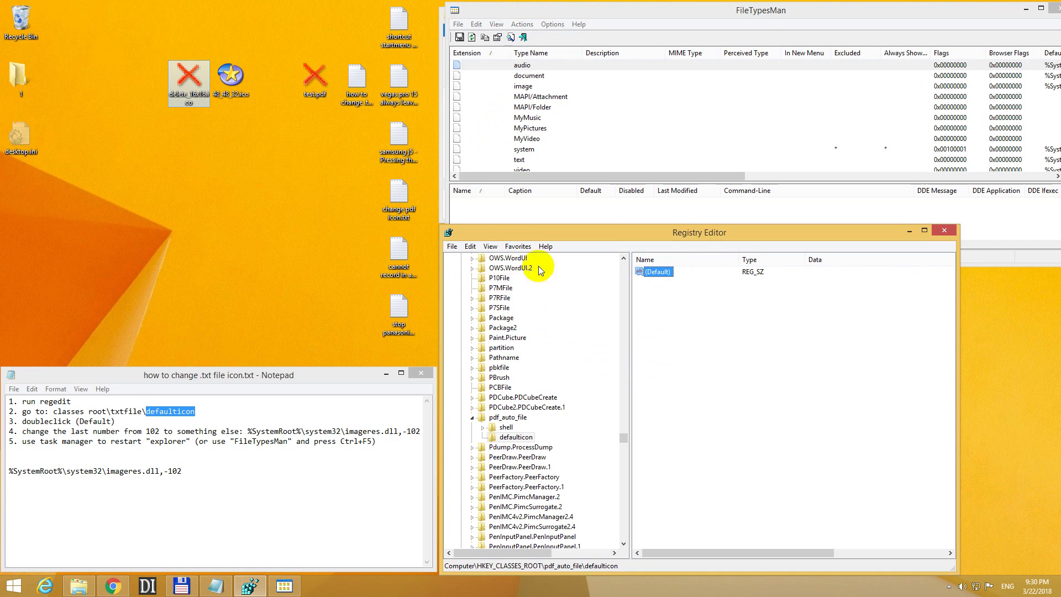
left_click(457, 24)
left_click(468, 37)
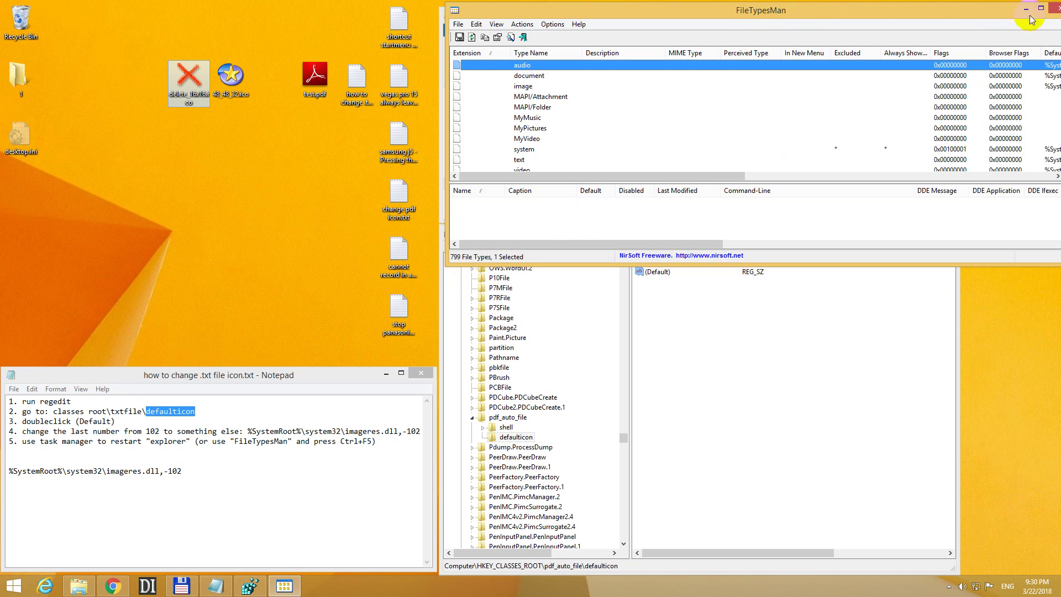
Step: Close FileTypesMan and create a New Text Document on the desktop as a test file
left_click(1053, 9)
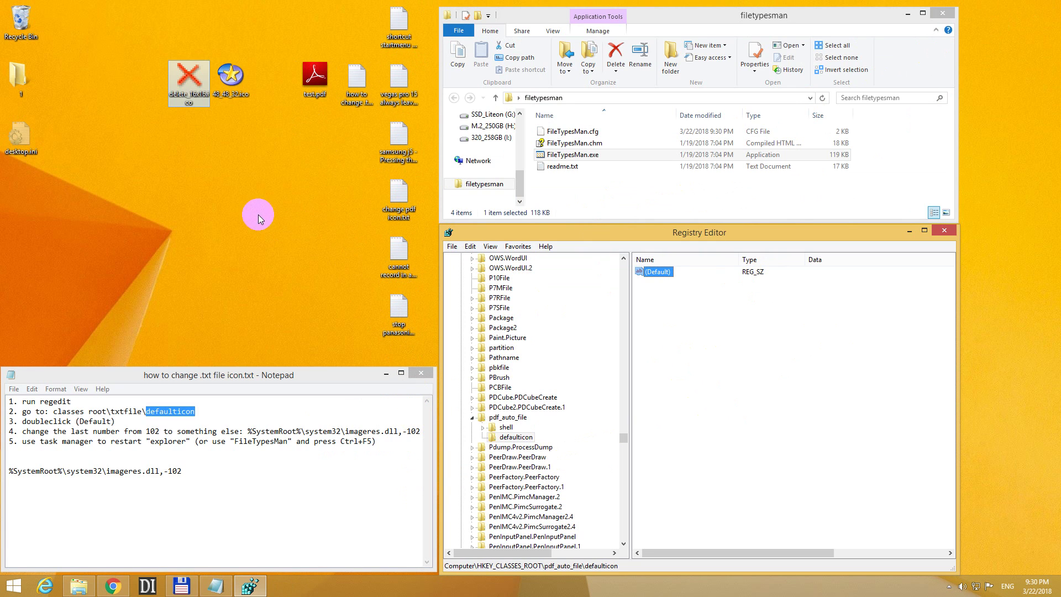
right_click(258, 215)
mouse_move(293, 317)
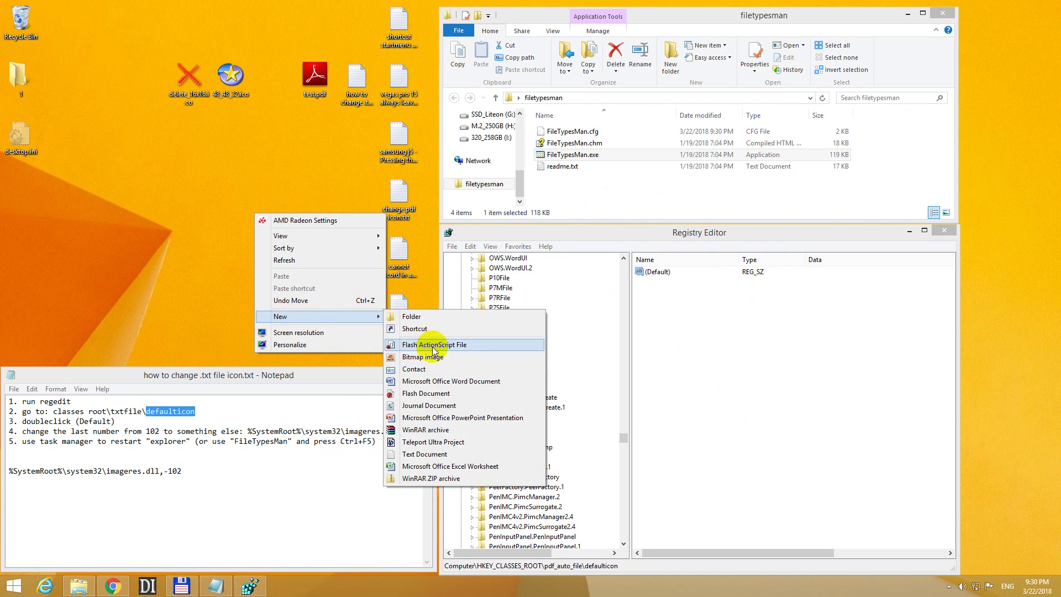
left_click(424, 454)
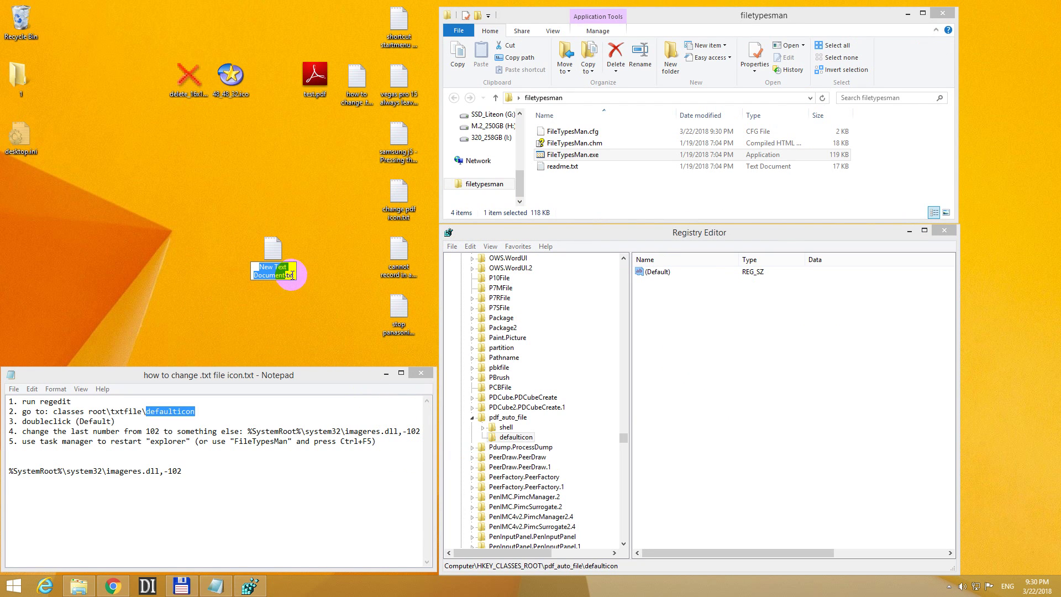
Step: Change the test file's extension from .txt to .pdf, then delete it
left_click_drag(286, 274, 307, 281)
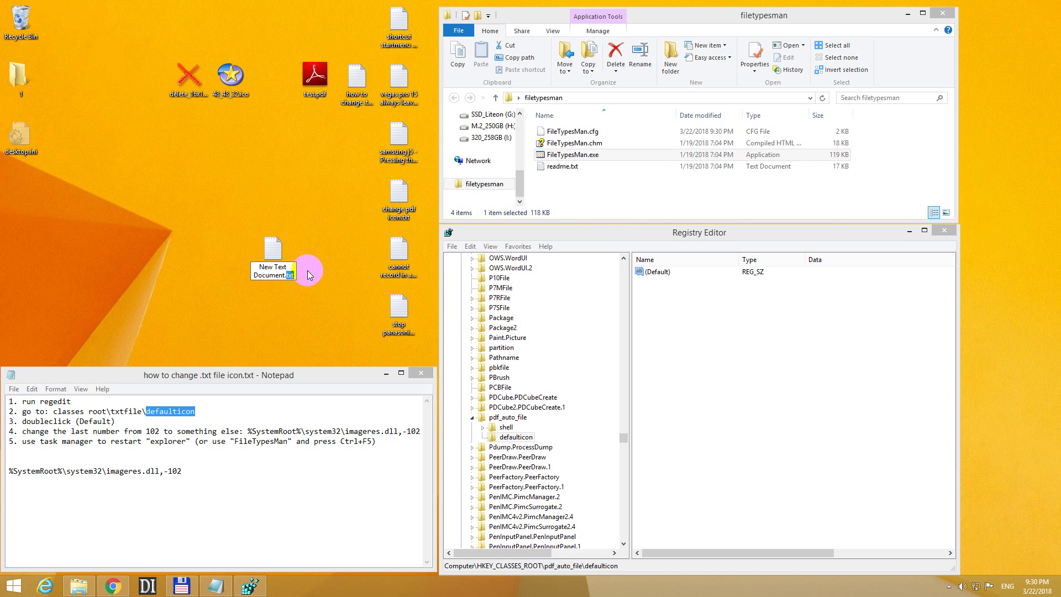
type("pdf")
key("Return")
key("Return")
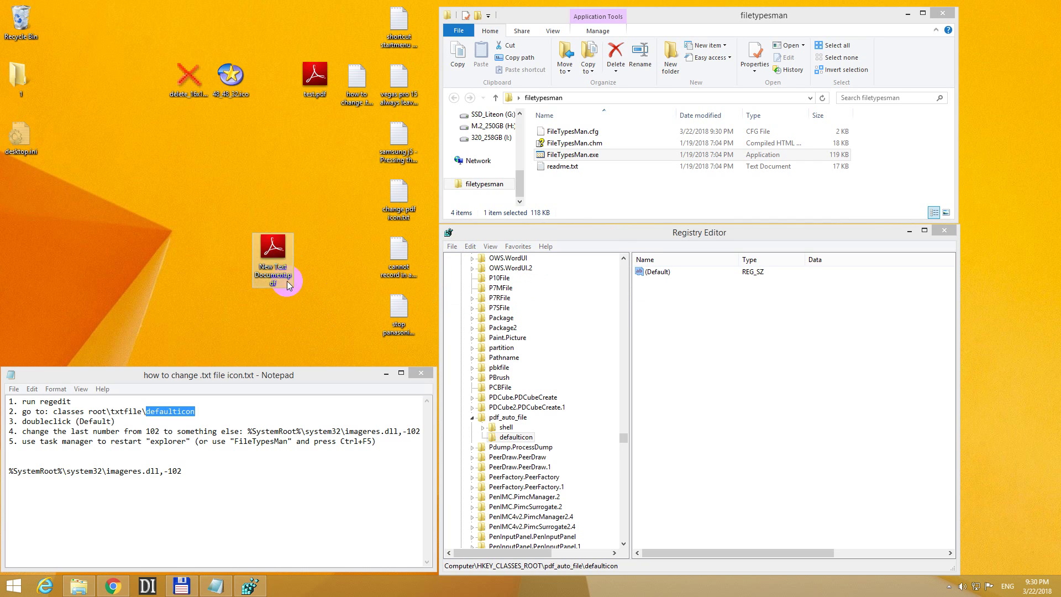
key("Delete")
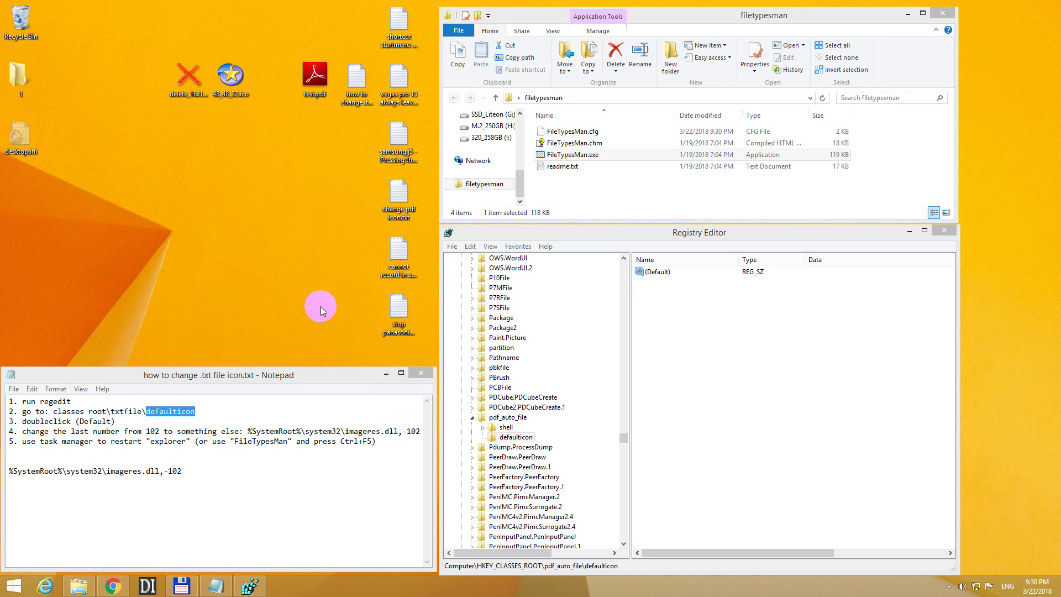